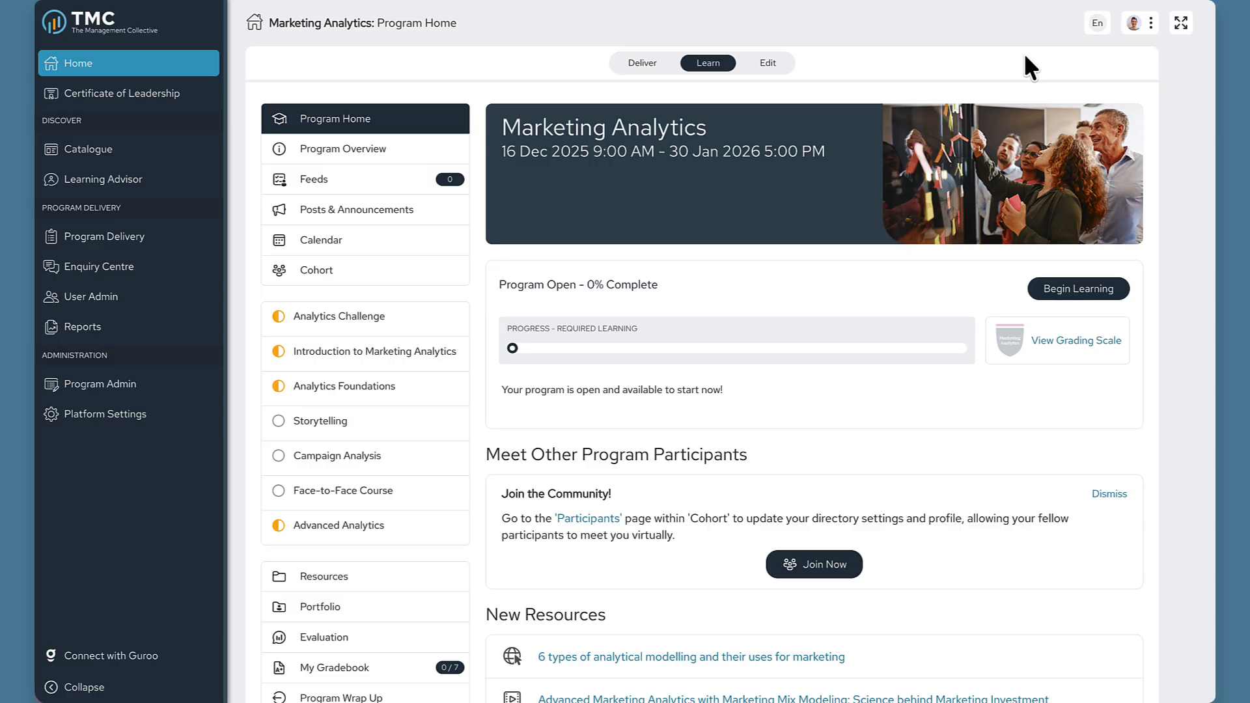
View the program calendar, its Webinar 1 calendar-export options and the Marketing Analytics – Day 1 session details
{"action": "left_click", "coordinate": [391, 239]}
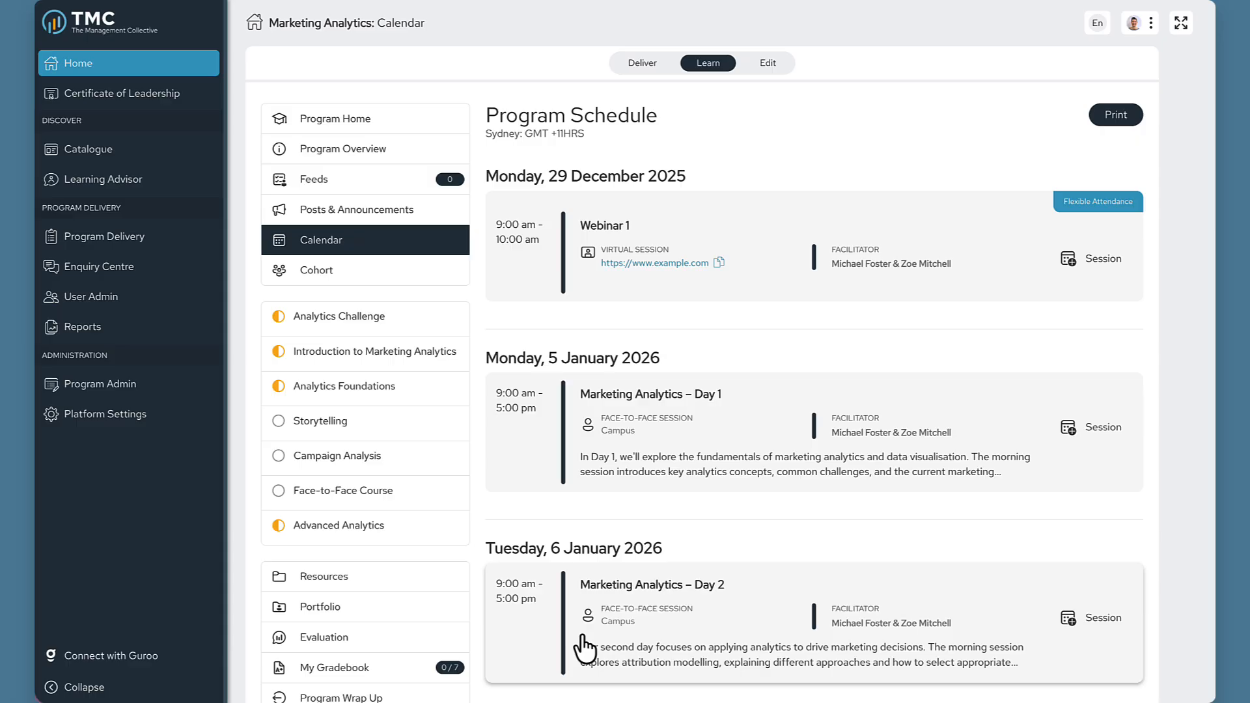
{"action": "left_click", "coordinate": [1104, 276]}
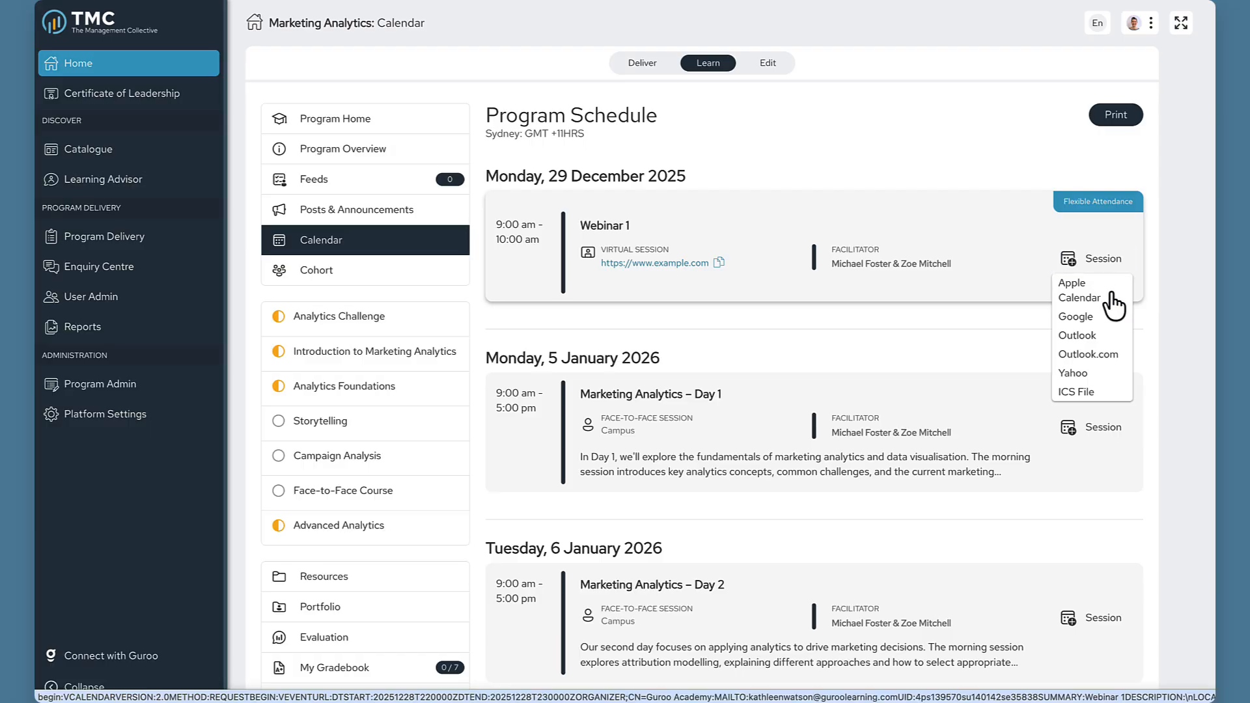
{"action": "left_click", "coordinate": [1116, 117]}
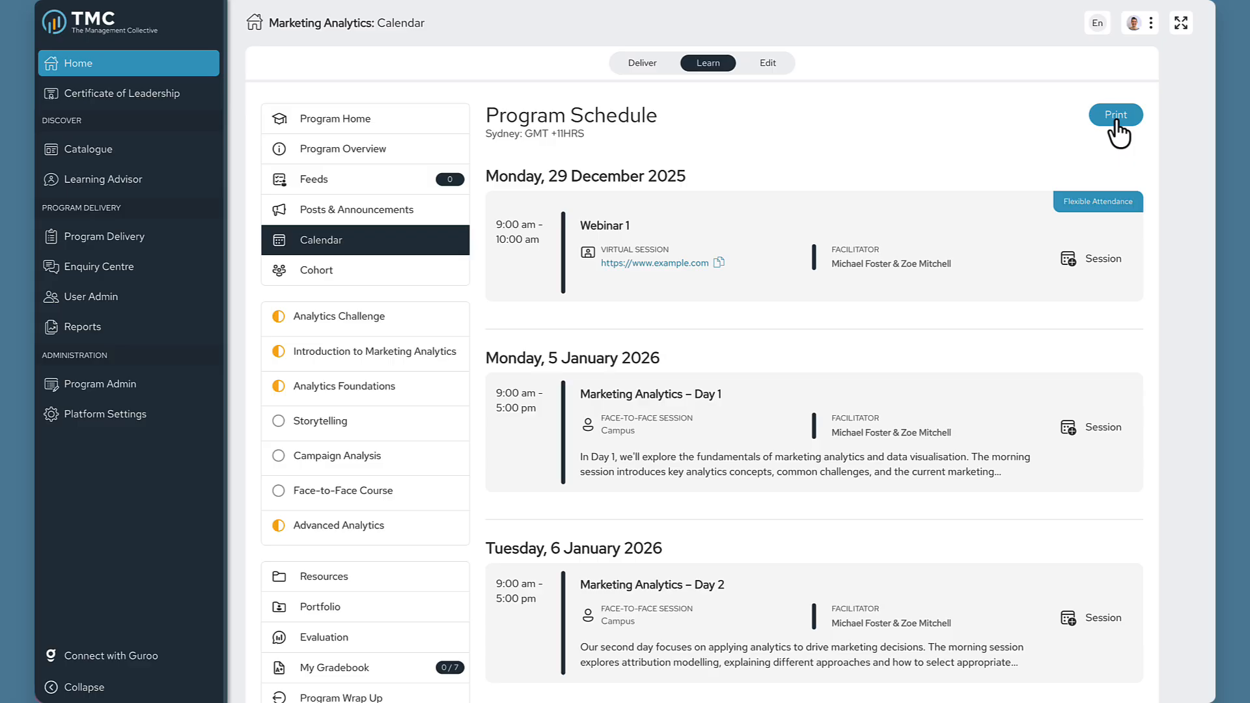
{"action": "left_click", "coordinate": [788, 420]}
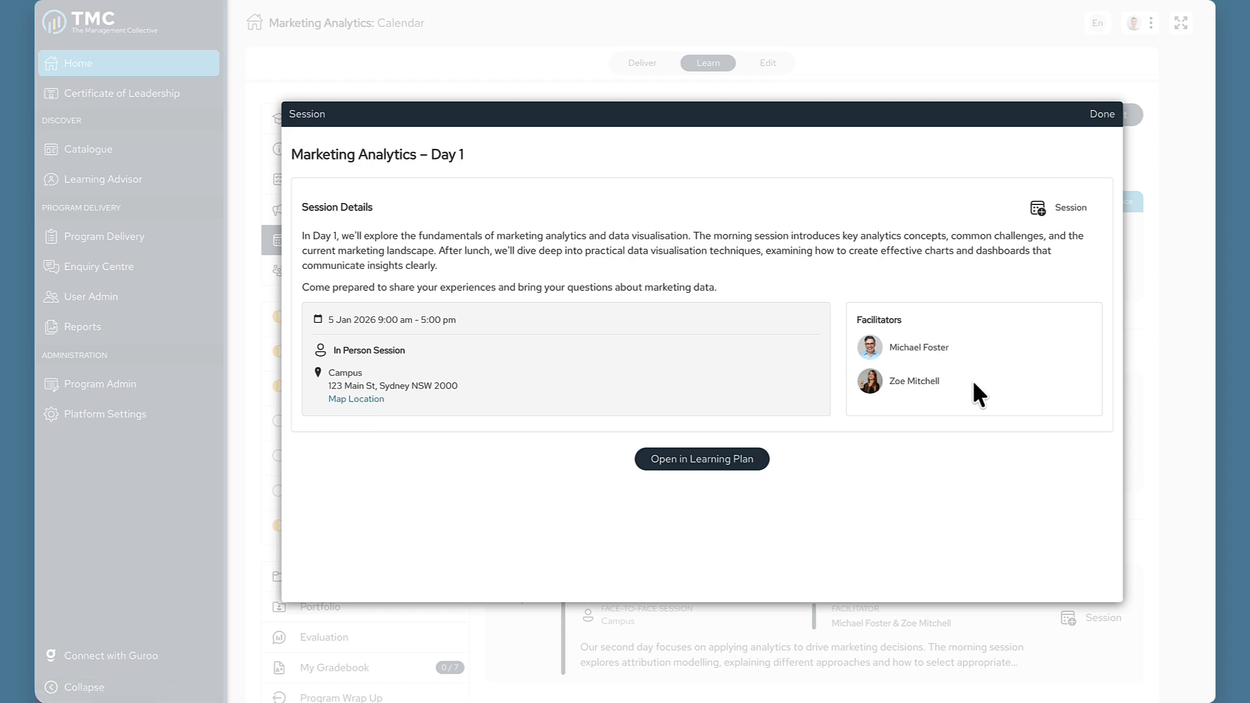
{"action": "left_click", "coordinate": [740, 460]}
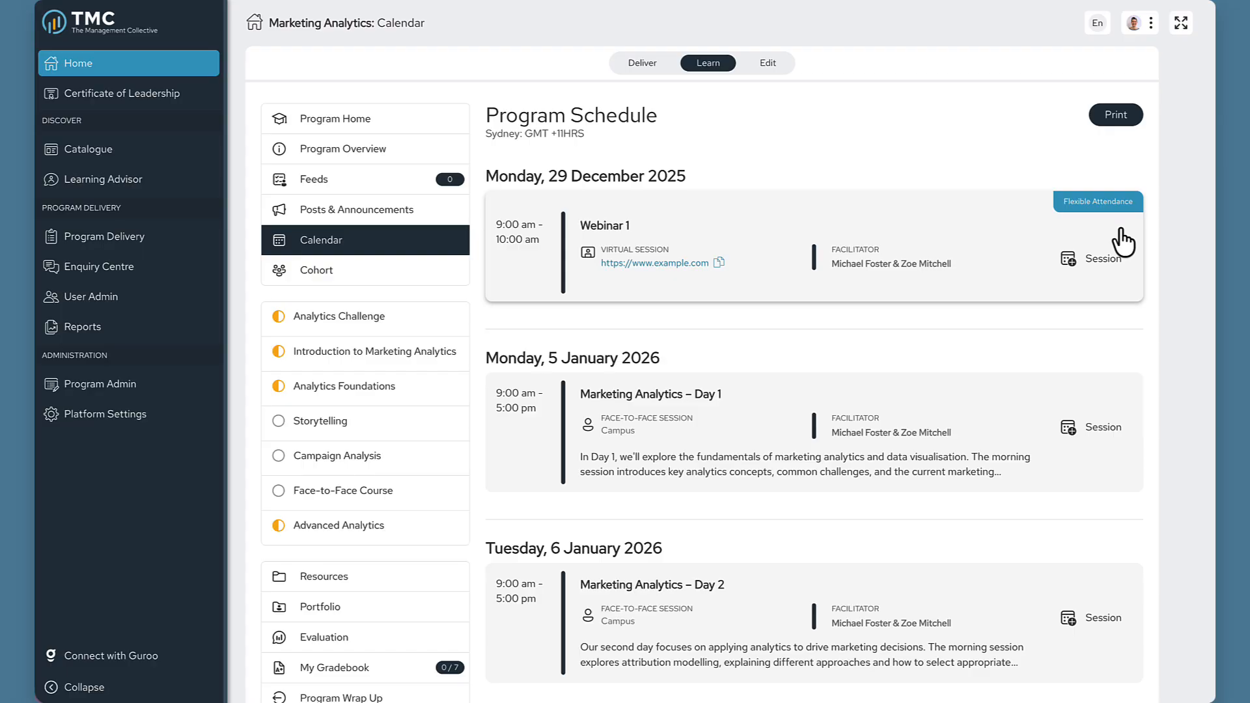
Open the Face-to-Face Course page in edit mode and expand the Marketing Analytics – Day 1 session
{"action": "left_click", "coordinate": [766, 65]}
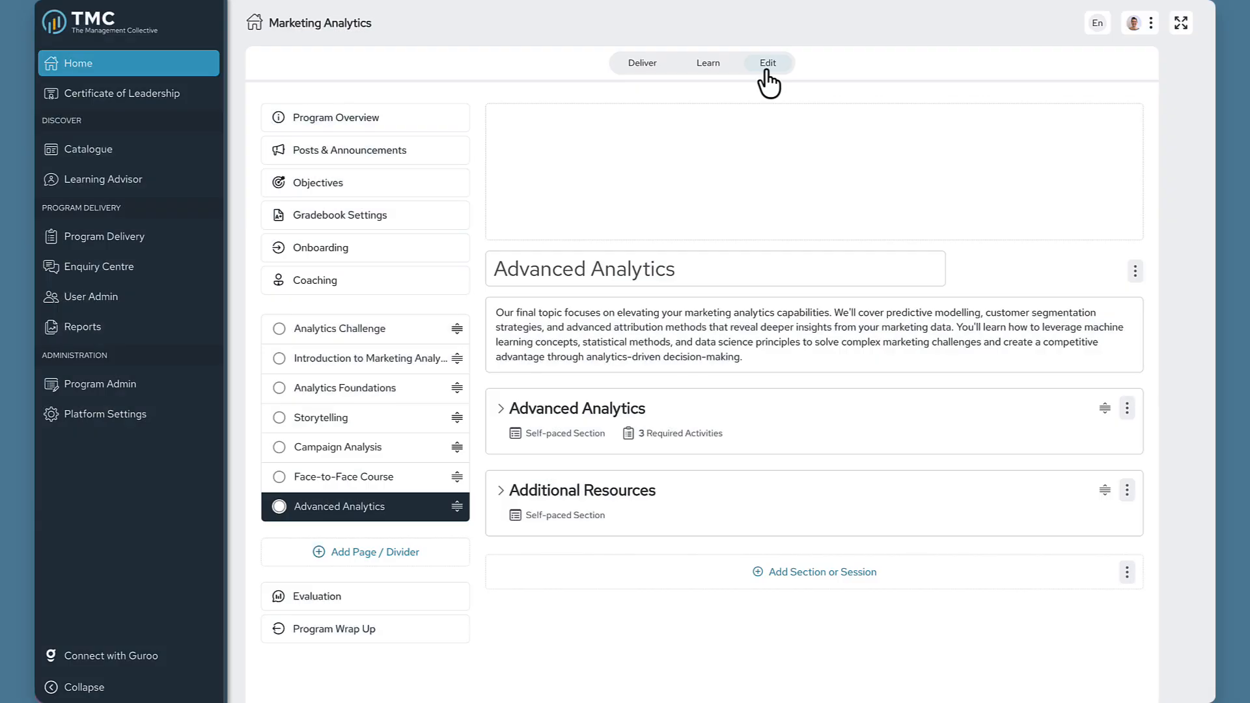
{"action": "left_click", "coordinate": [374, 482]}
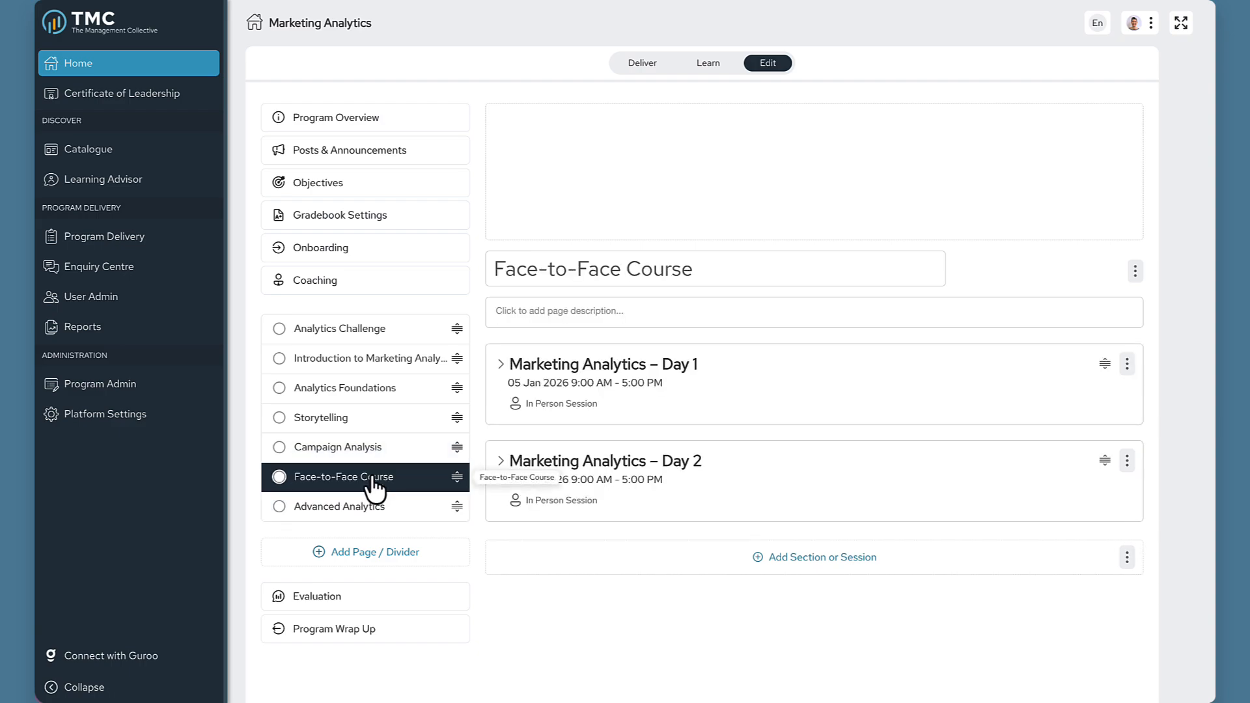
{"action": "left_click", "coordinate": [503, 370]}
{"action": "scroll", "coordinate": [911, 389], "scroll_direction": "down", "scroll_amount": 2}
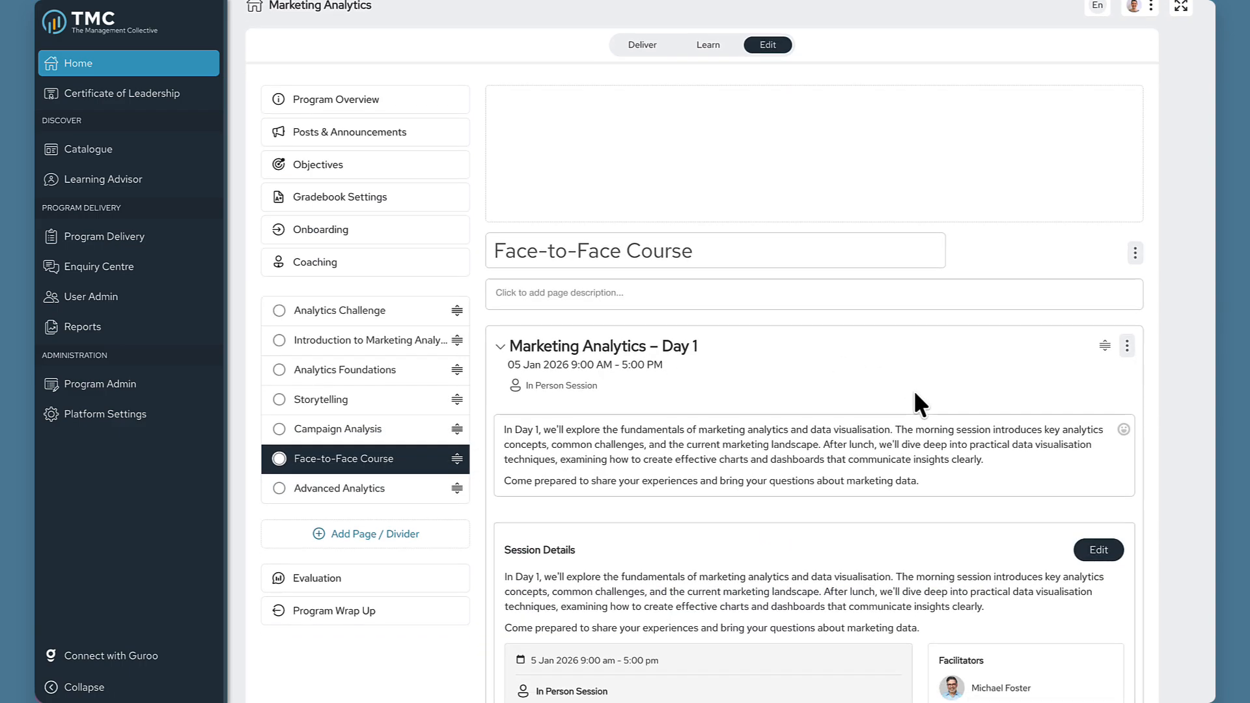
{"action": "scroll", "coordinate": [914, 393], "scroll_direction": "down", "scroll_amount": 4}
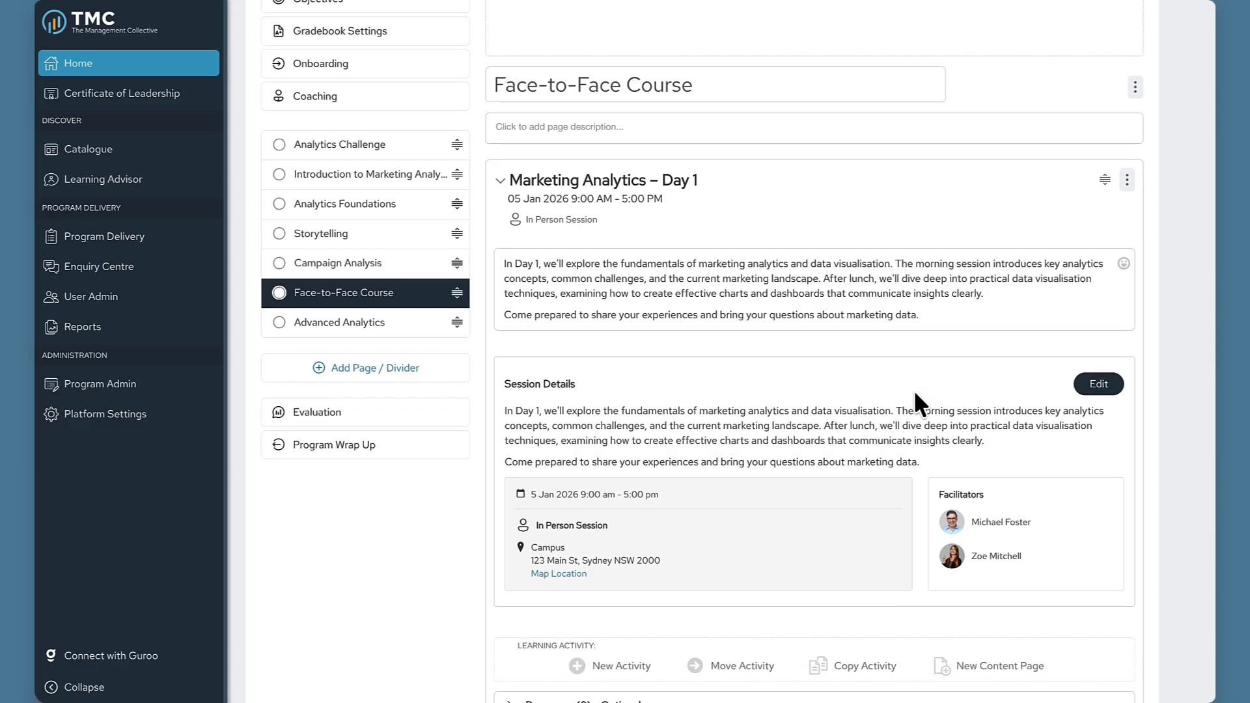
{"action": "scroll", "coordinate": [914, 391], "scroll_direction": "down", "scroll_amount": 1}
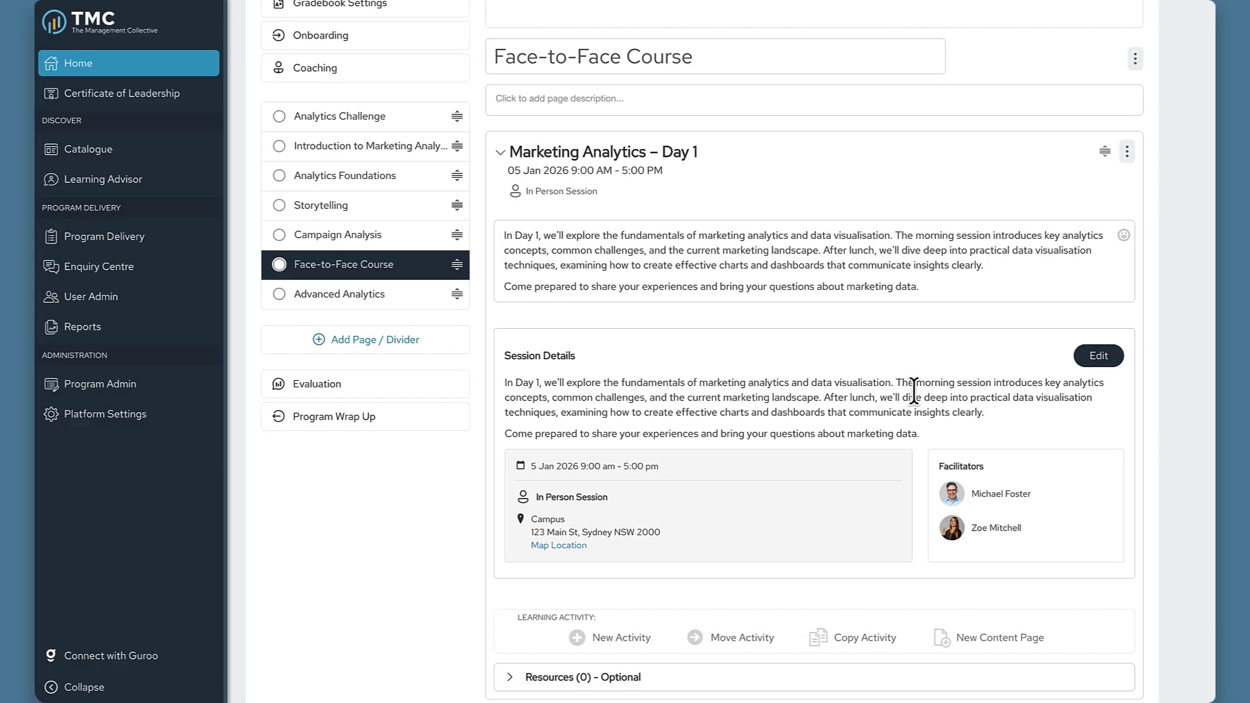
{"action": "scroll", "coordinate": [914, 390], "scroll_direction": "down", "scroll_amount": 6}
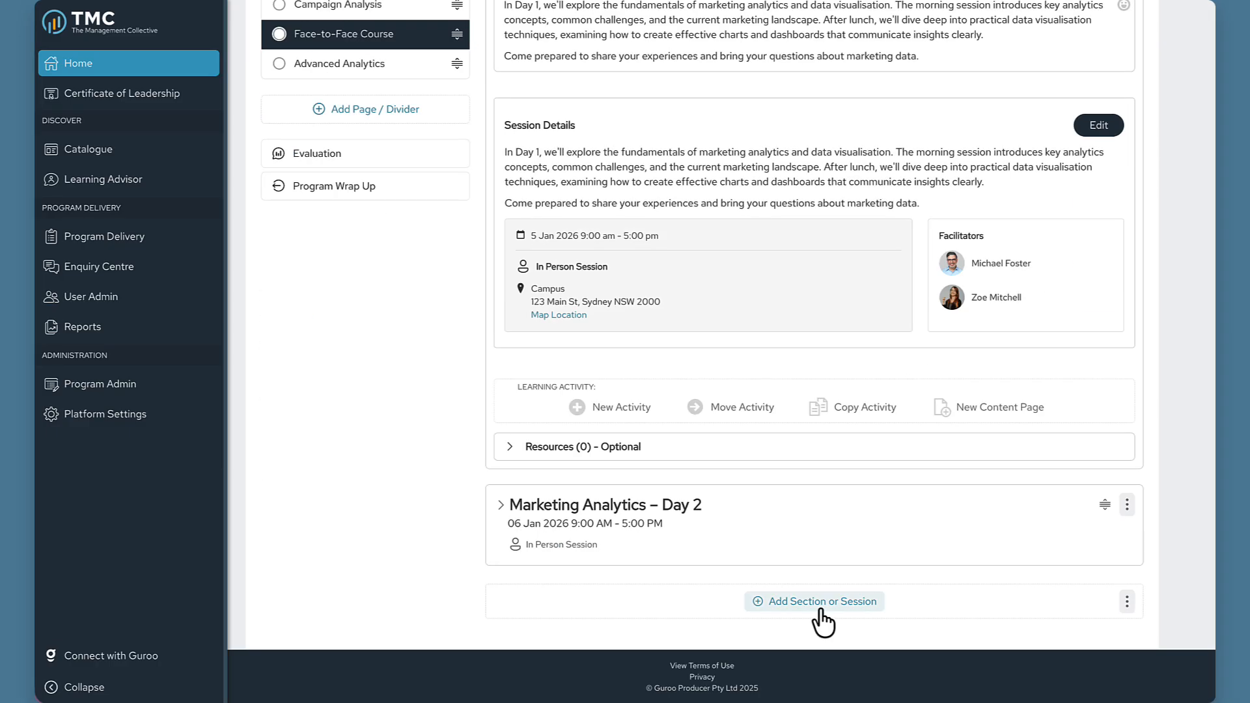
Start a new virtual session on the Face-to-Face Course page titled "Analytics Basics" and dated 13 Jan 2026
{"action": "left_click", "coordinate": [820, 602]}
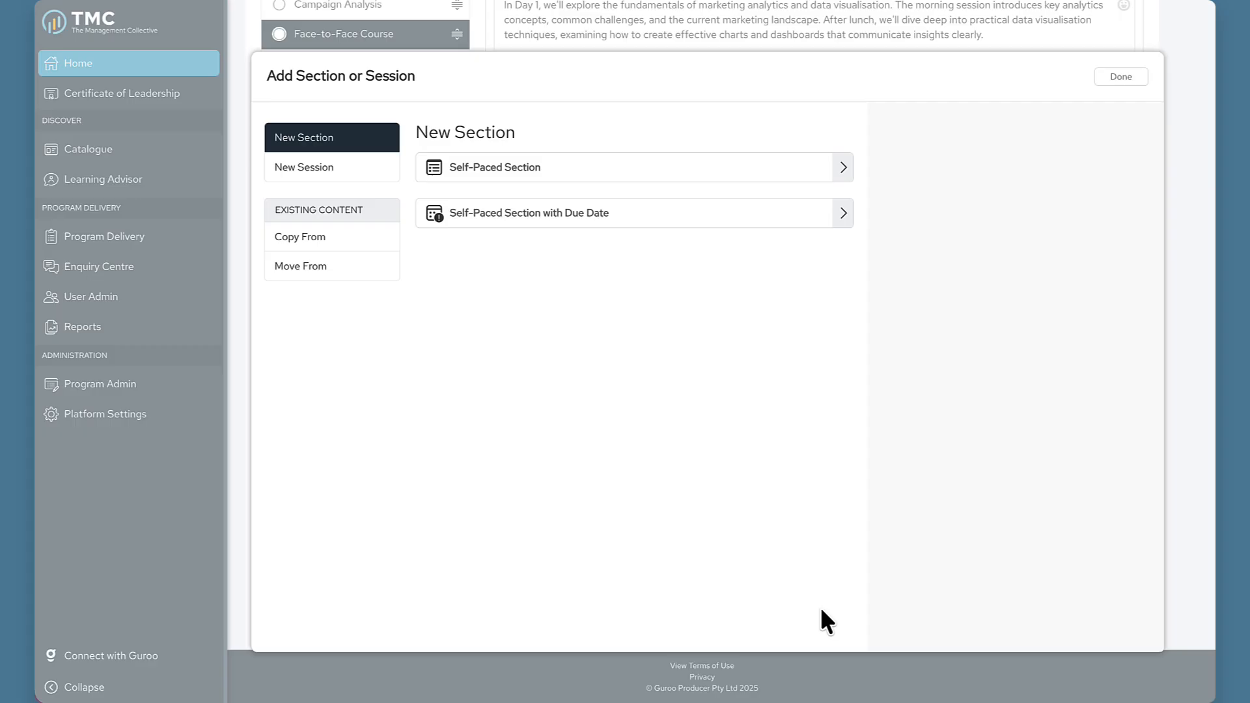
{"action": "left_click", "coordinate": [318, 170]}
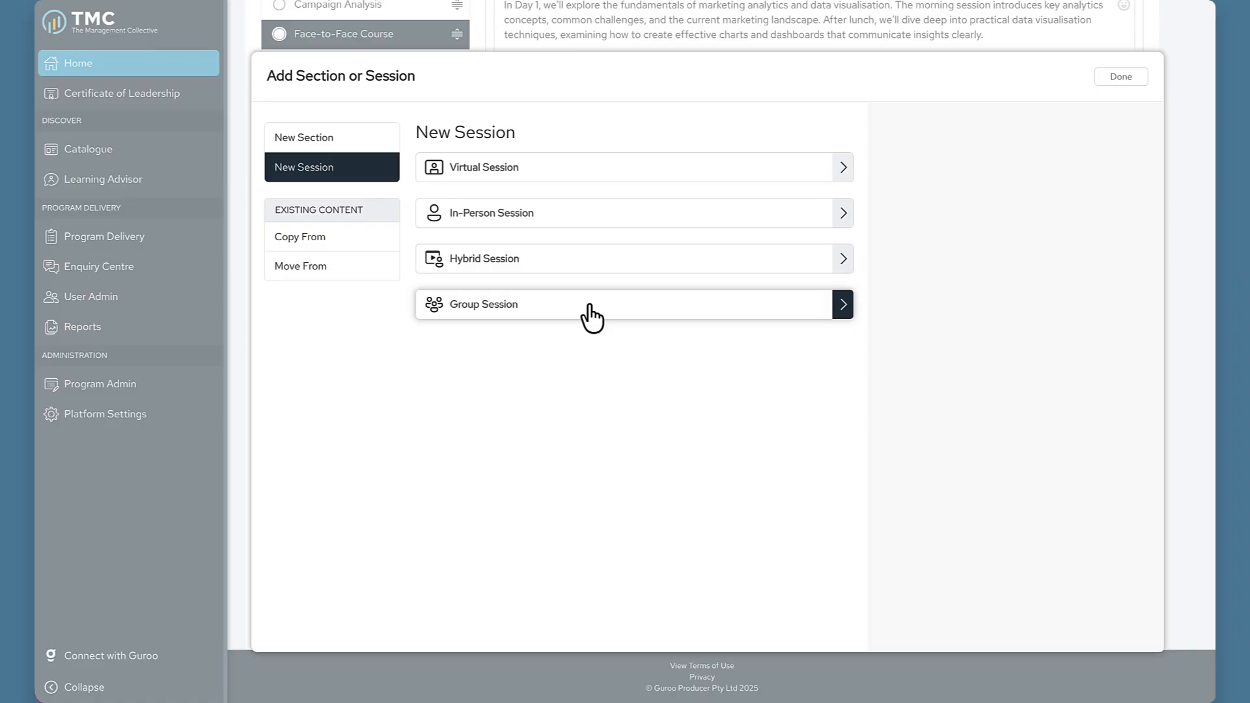
{"action": "left_click", "coordinate": [646, 177]}
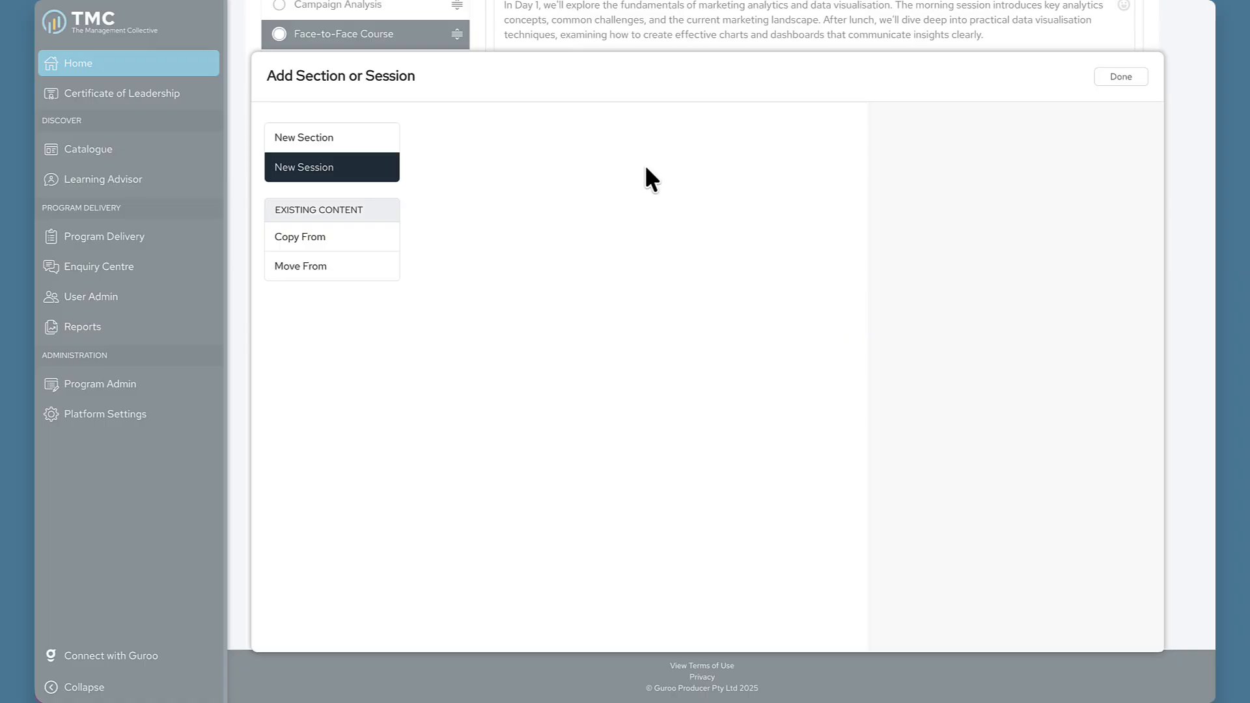
{"action": "left_click", "coordinate": [554, 195]}
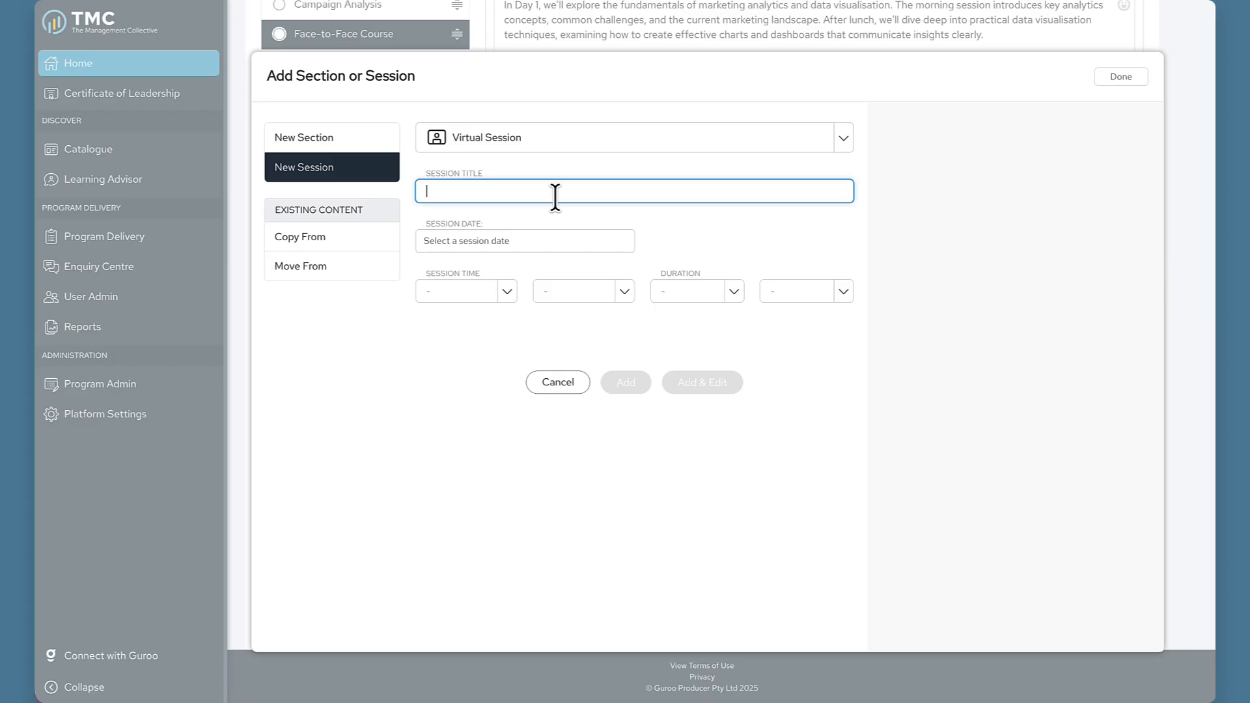
{"action": "type", "text": "Analytics Basics"}
{"action": "left_click", "coordinate": [541, 244]}
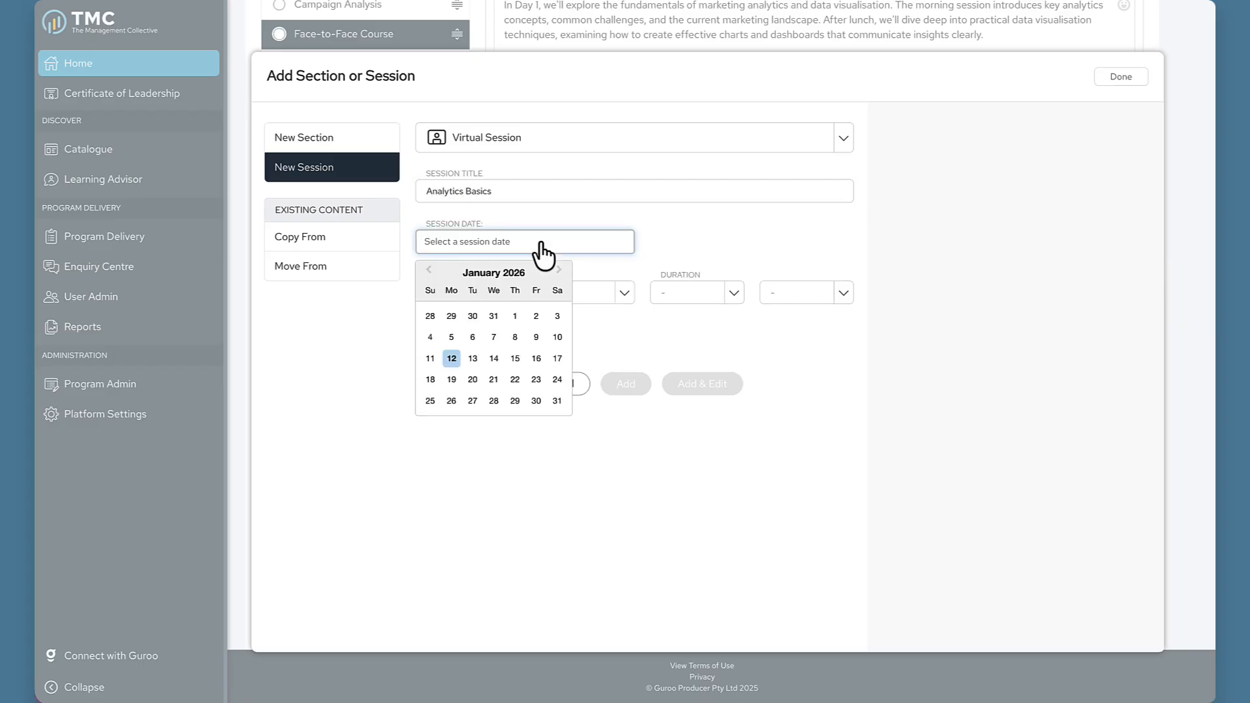
{"action": "left_click", "coordinate": [474, 360]}
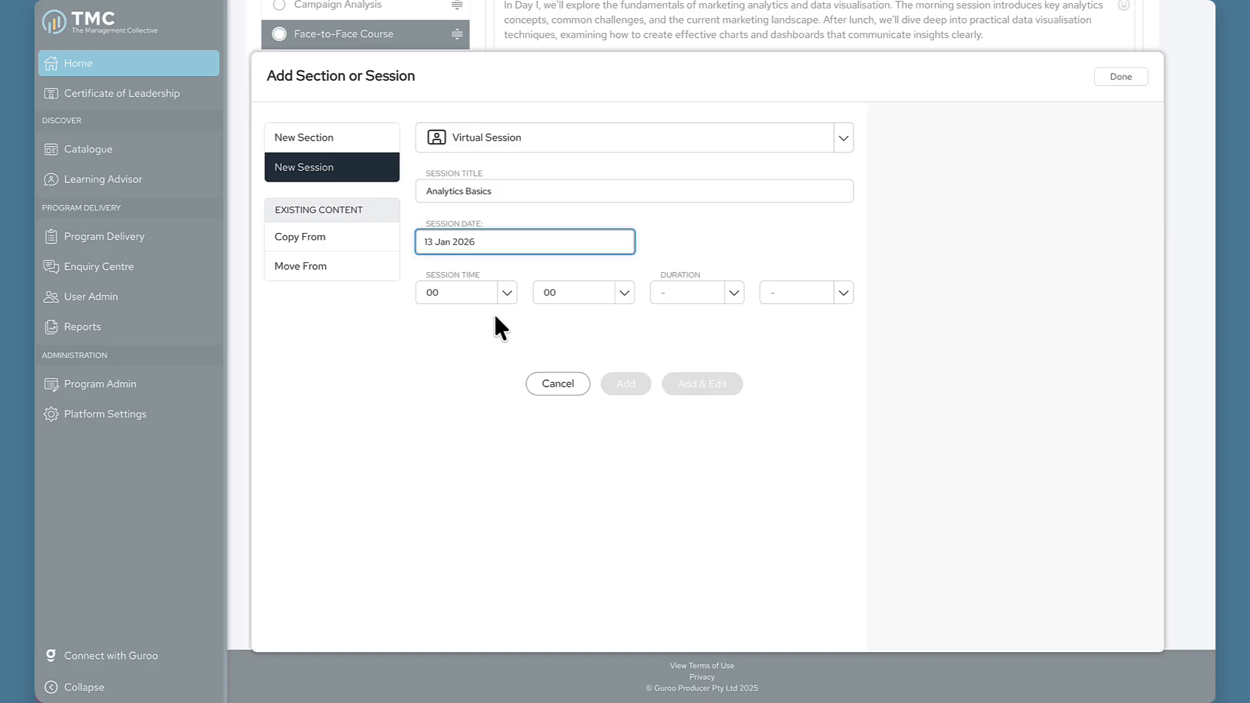
Set the session's start time to 08:00 and duration to 1 hour 30 minutes, and add it for editing
{"action": "left_click", "coordinate": [505, 296]}
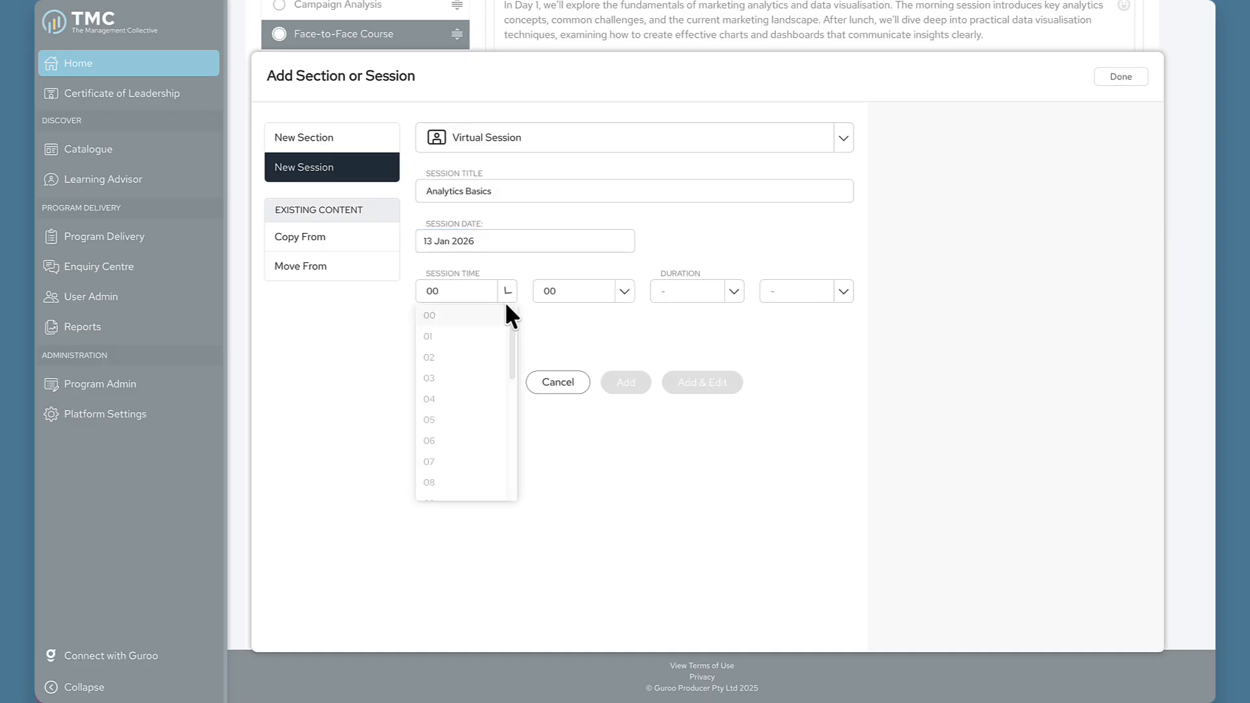
{"action": "left_click", "coordinate": [479, 485]}
{"action": "left_click", "coordinate": [685, 302]}
{"action": "left_click", "coordinate": [689, 339]}
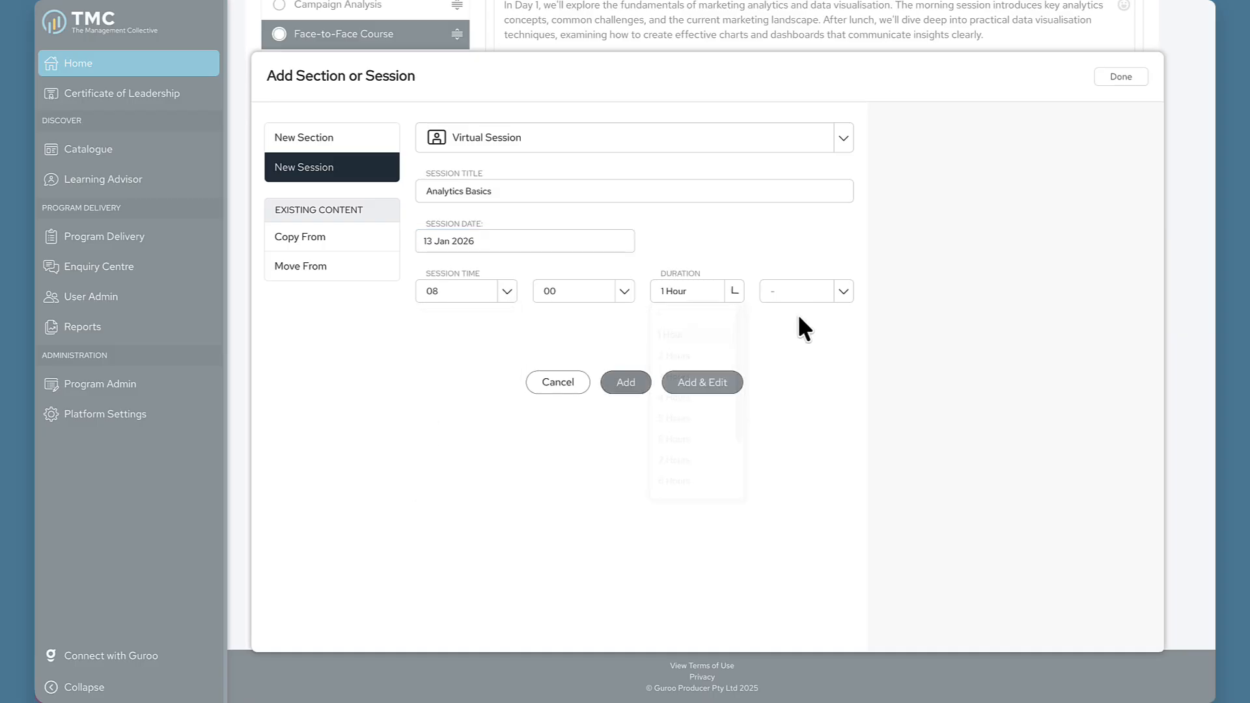
{"action": "left_click", "coordinate": [837, 294]}
{"action": "left_click", "coordinate": [794, 443]}
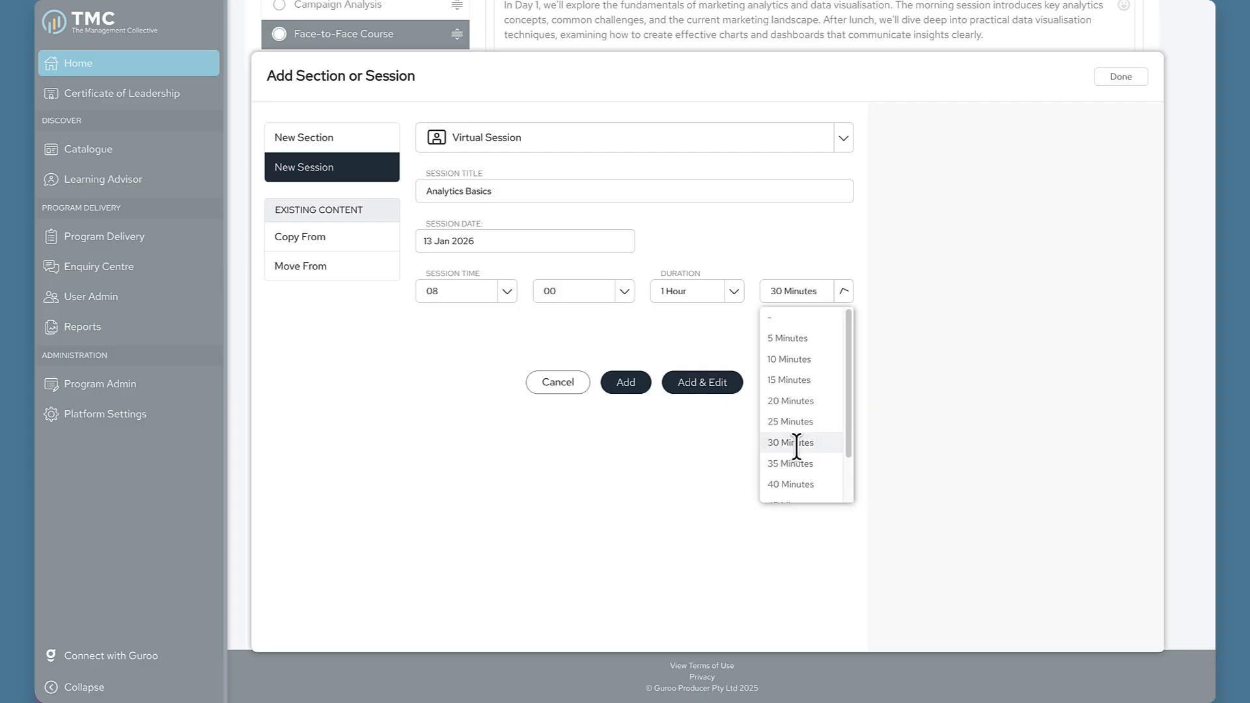
{"action": "left_click", "coordinate": [687, 388]}
Set the session's video recording option to YouTube, Vimeo or MP4 Video and keep the learning commitment as Required
{"action": "left_click", "coordinate": [516, 215]}
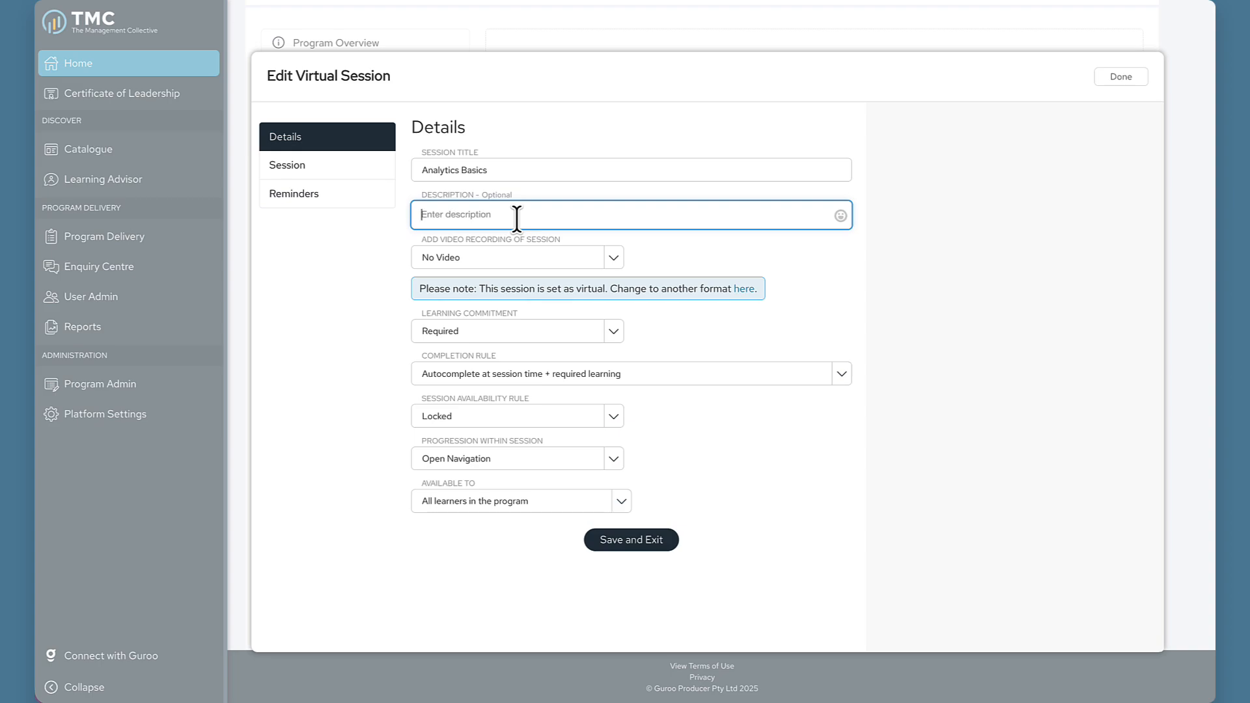
{"action": "left_click", "coordinate": [613, 259]}
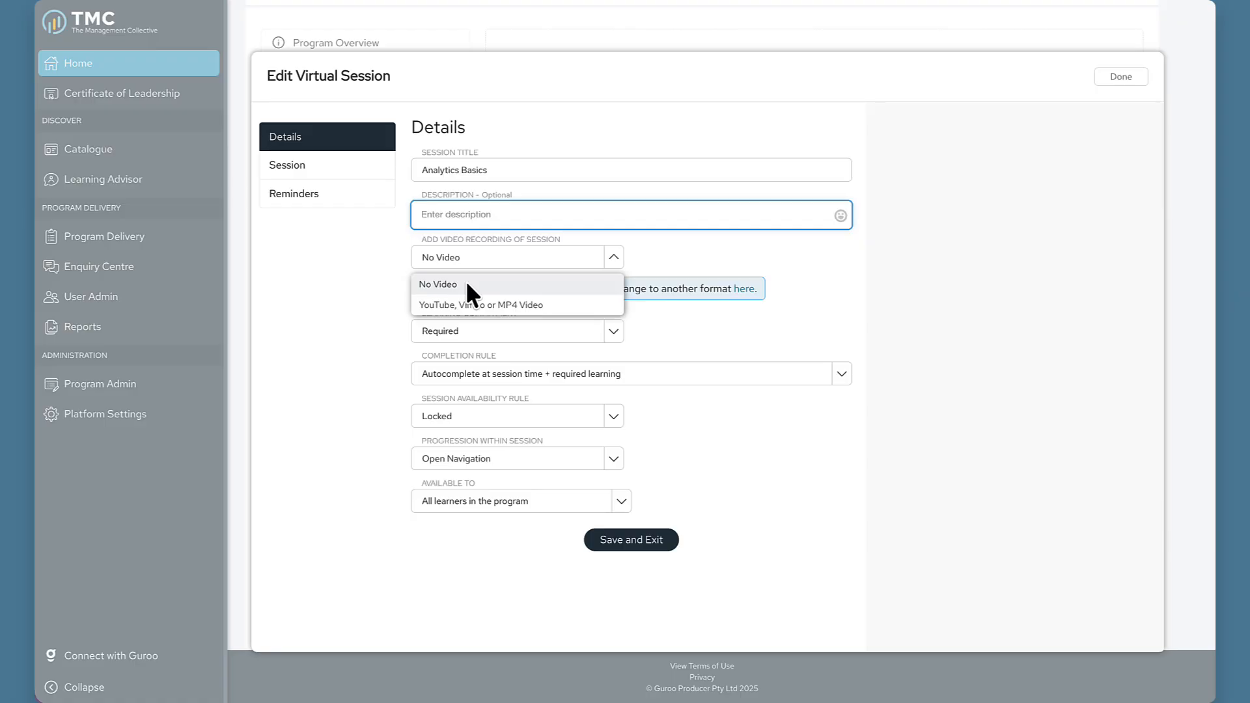
{"action": "left_click", "coordinate": [564, 304]}
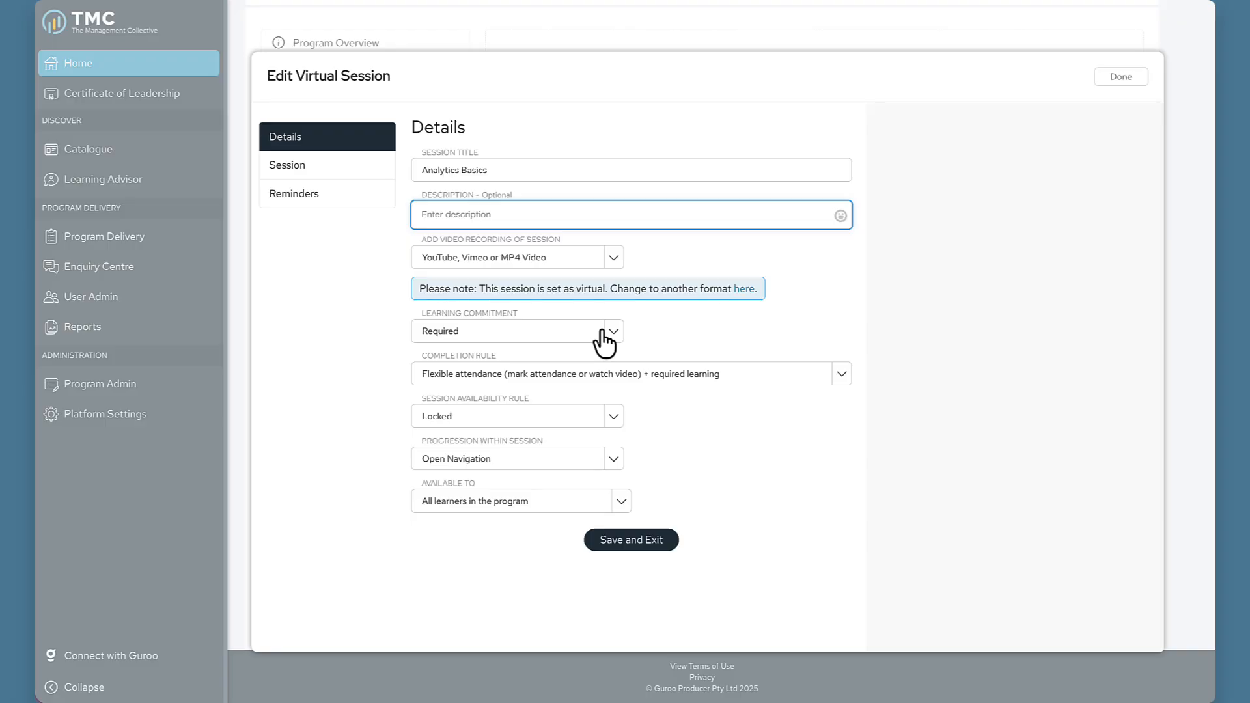
{"action": "left_click", "coordinate": [604, 343]}
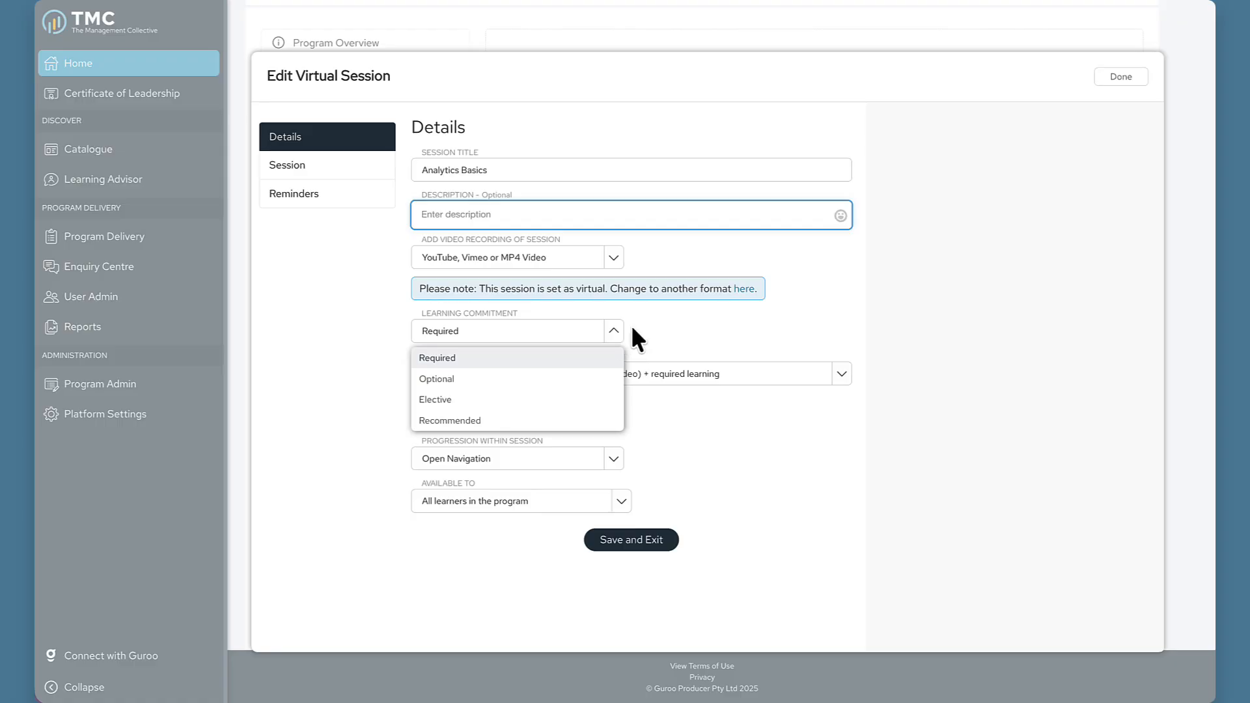
{"action": "left_click", "coordinate": [632, 334]}
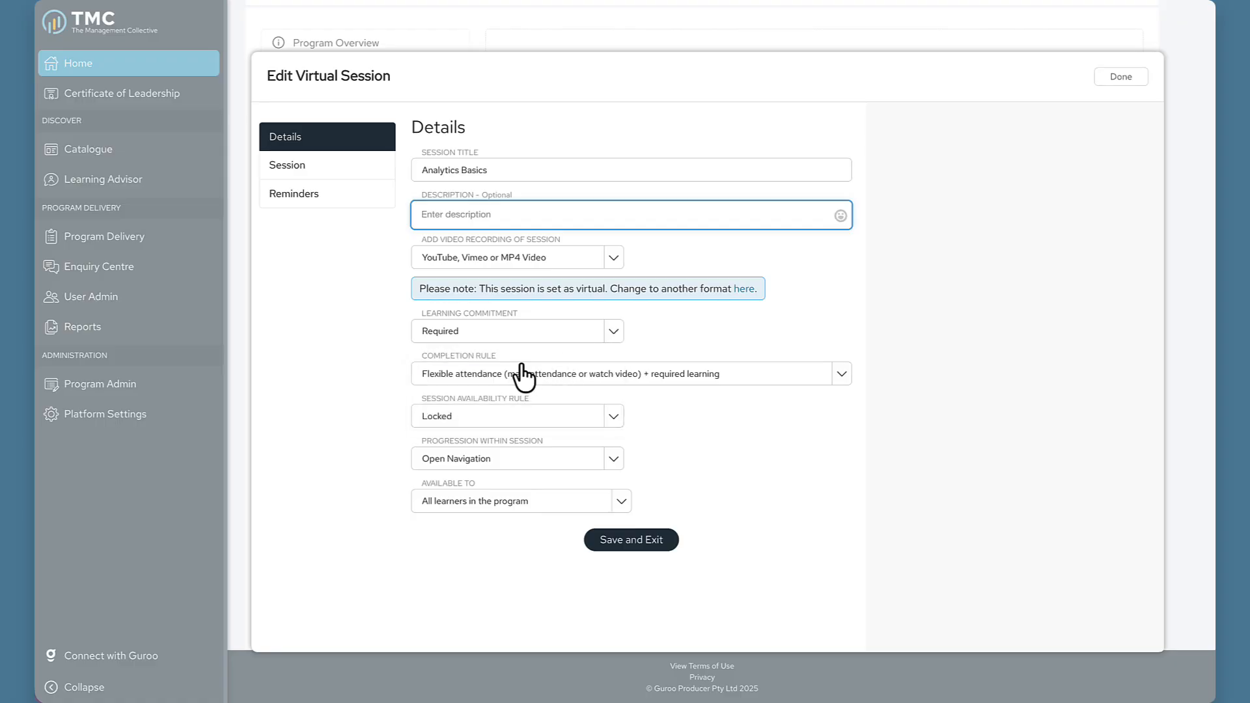
Choose flexible attendance plus required learning as the completion rule and set the session availability rule to Available
{"action": "left_click", "coordinate": [809, 387]}
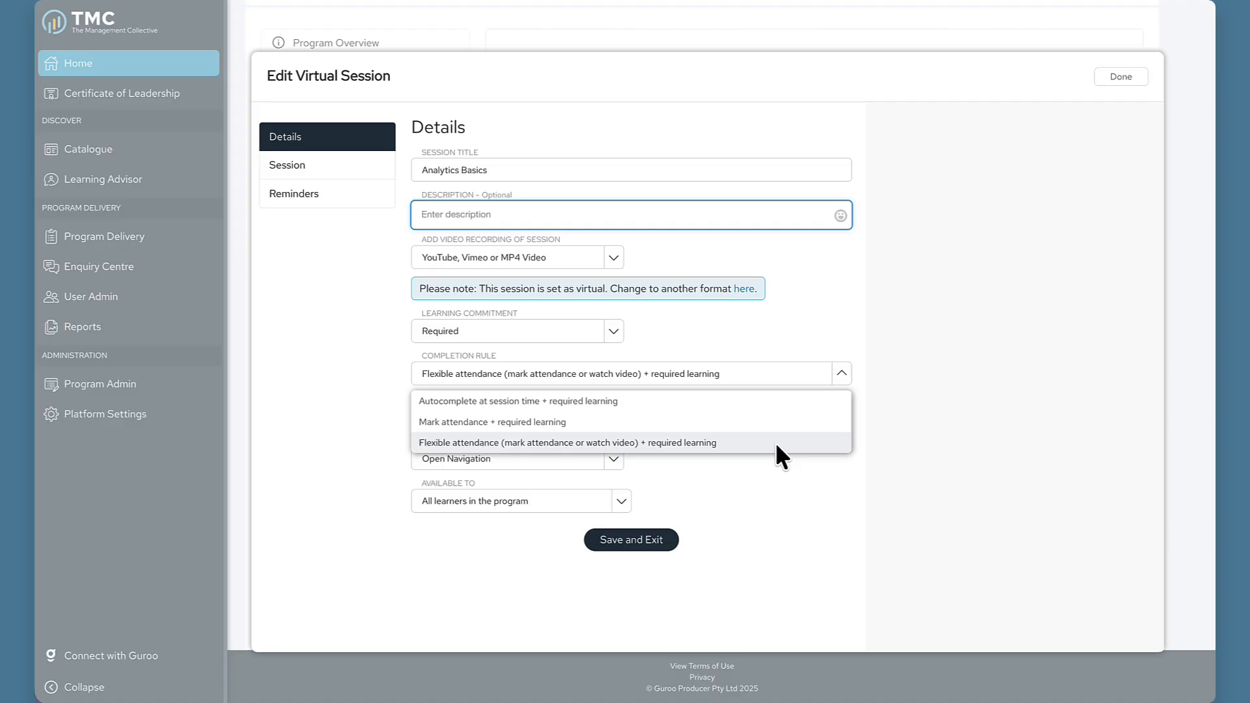
{"action": "left_click", "coordinate": [775, 443]}
{"action": "left_click", "coordinate": [614, 416]}
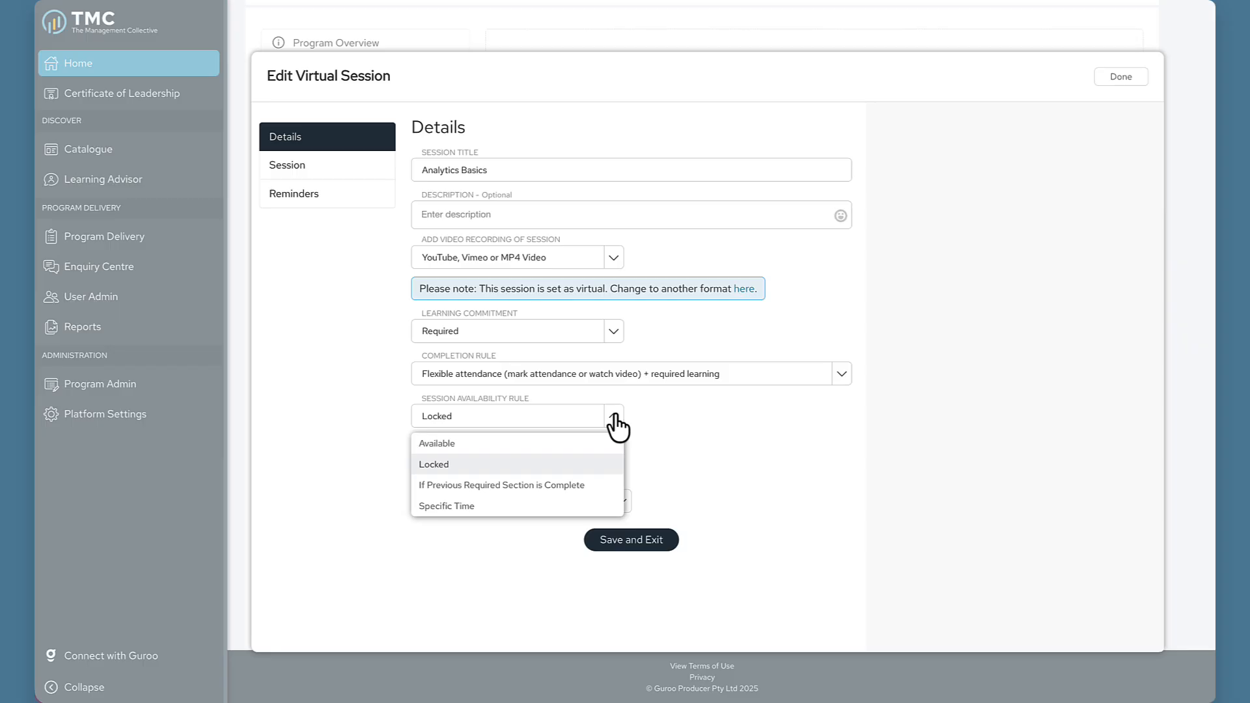
{"action": "left_click", "coordinate": [596, 439]}
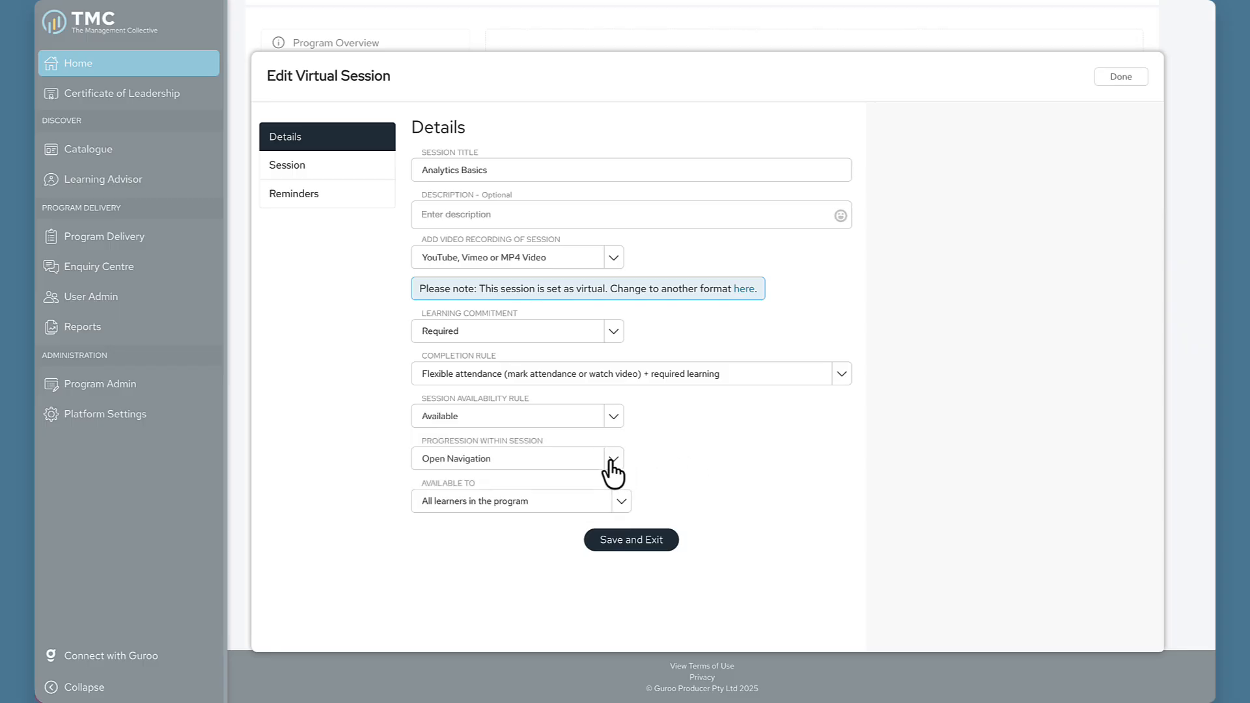
Review the options for progression within the session and for which learners it is available to
{"action": "left_click", "coordinate": [611, 460]}
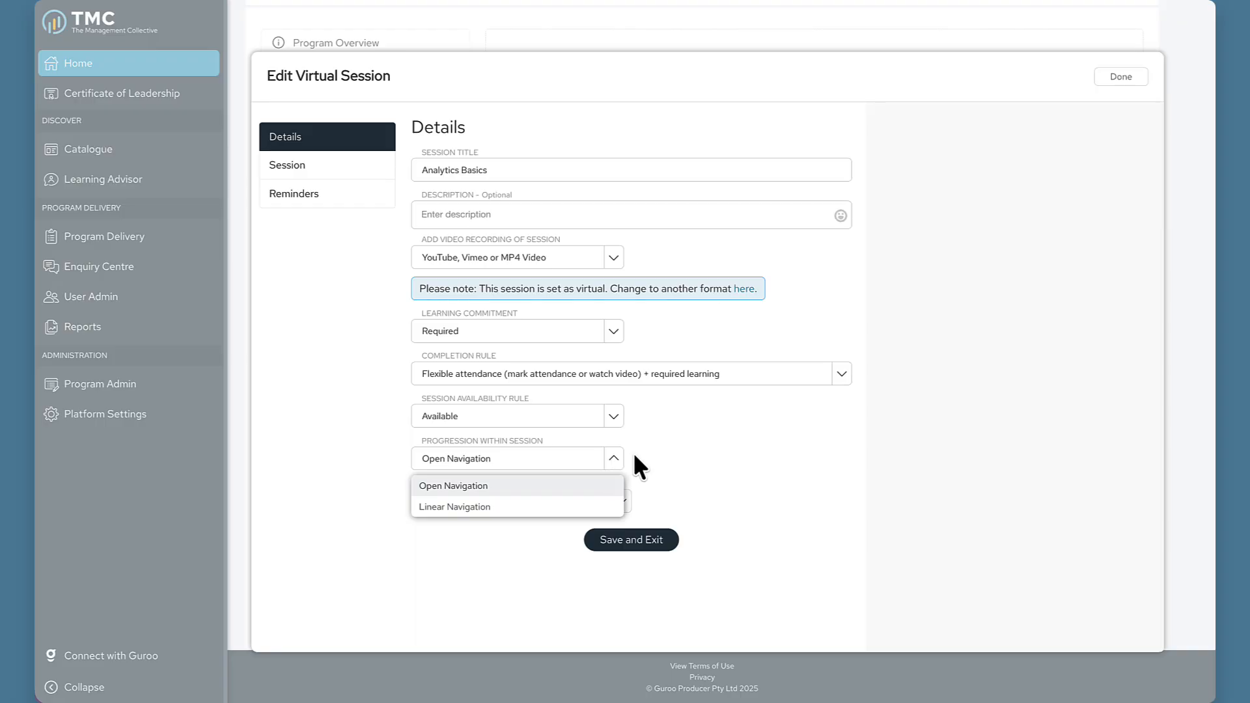
{"action": "left_click", "coordinate": [635, 456]}
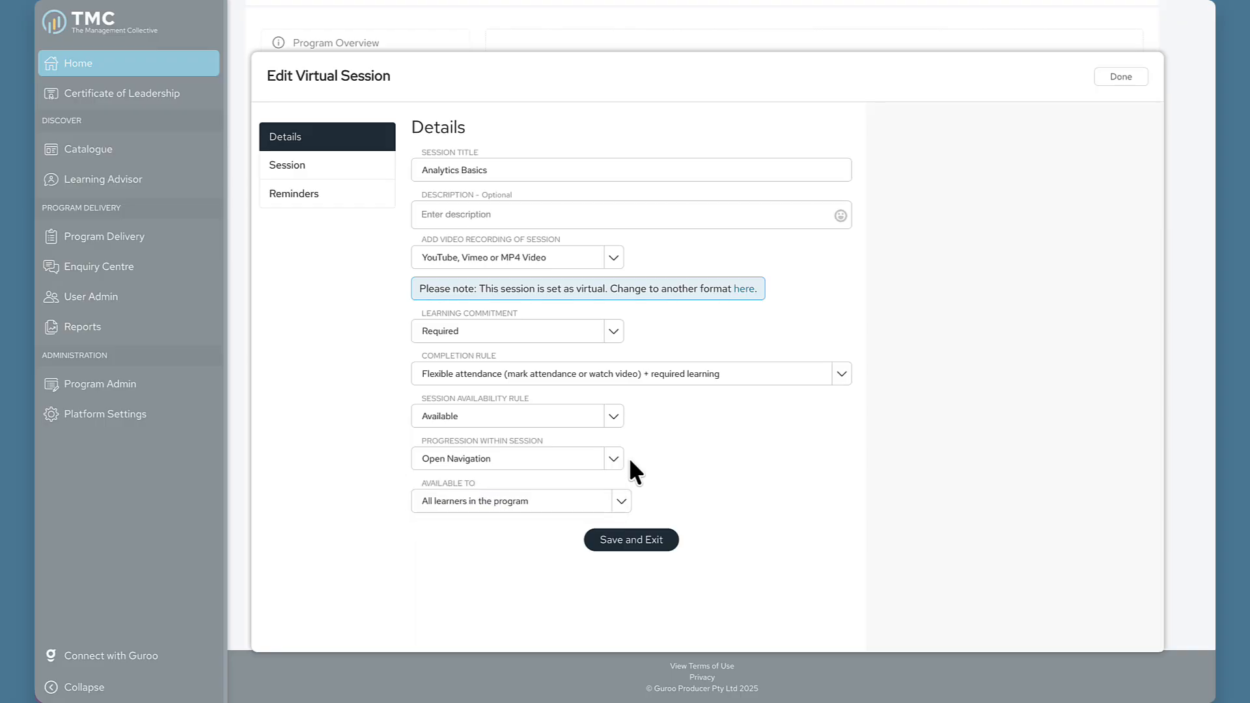
{"action": "left_click", "coordinate": [620, 502]}
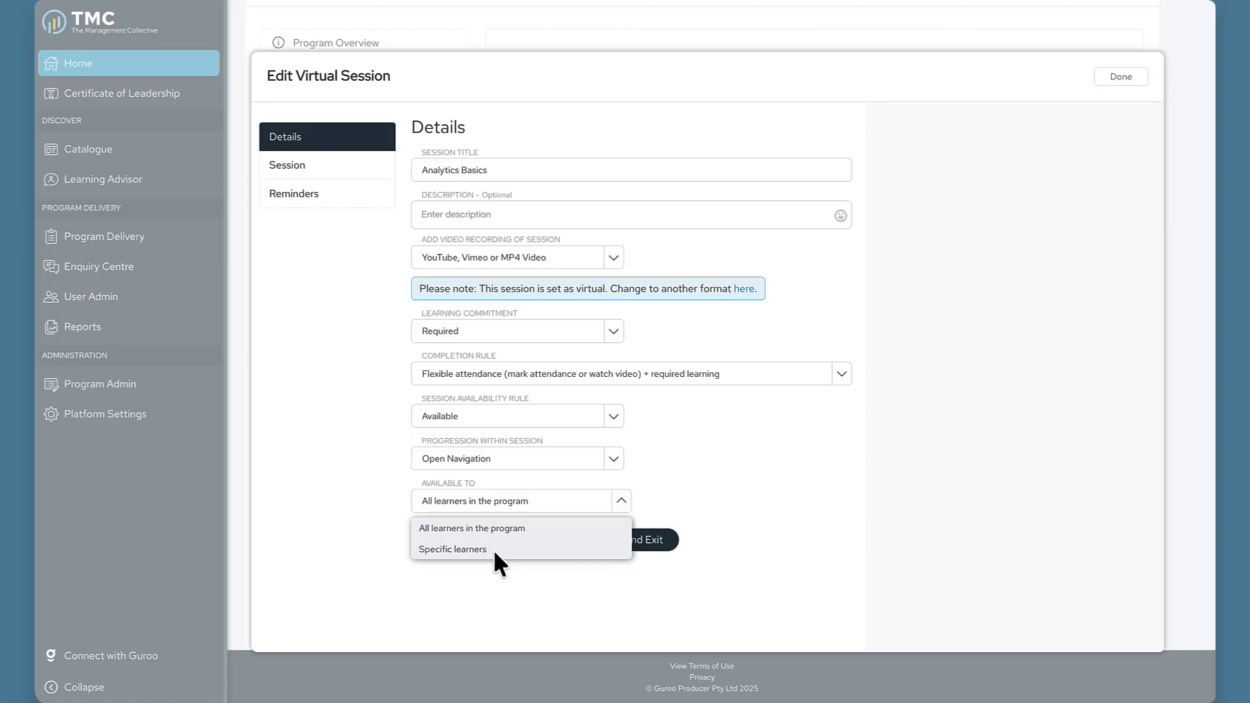
{"action": "left_click", "coordinate": [691, 503]}
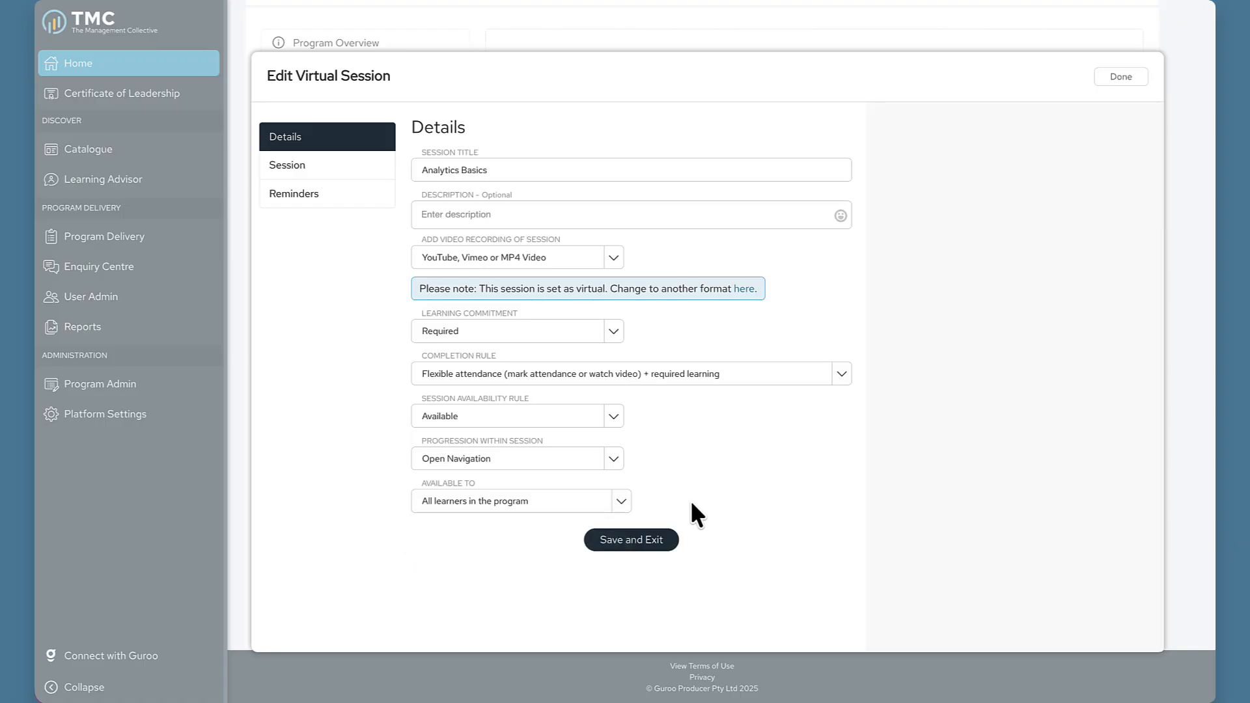
Open the virtual session's schedule and link settings and check the webinar password option, leaving it off
{"action": "left_click", "coordinate": [343, 182]}
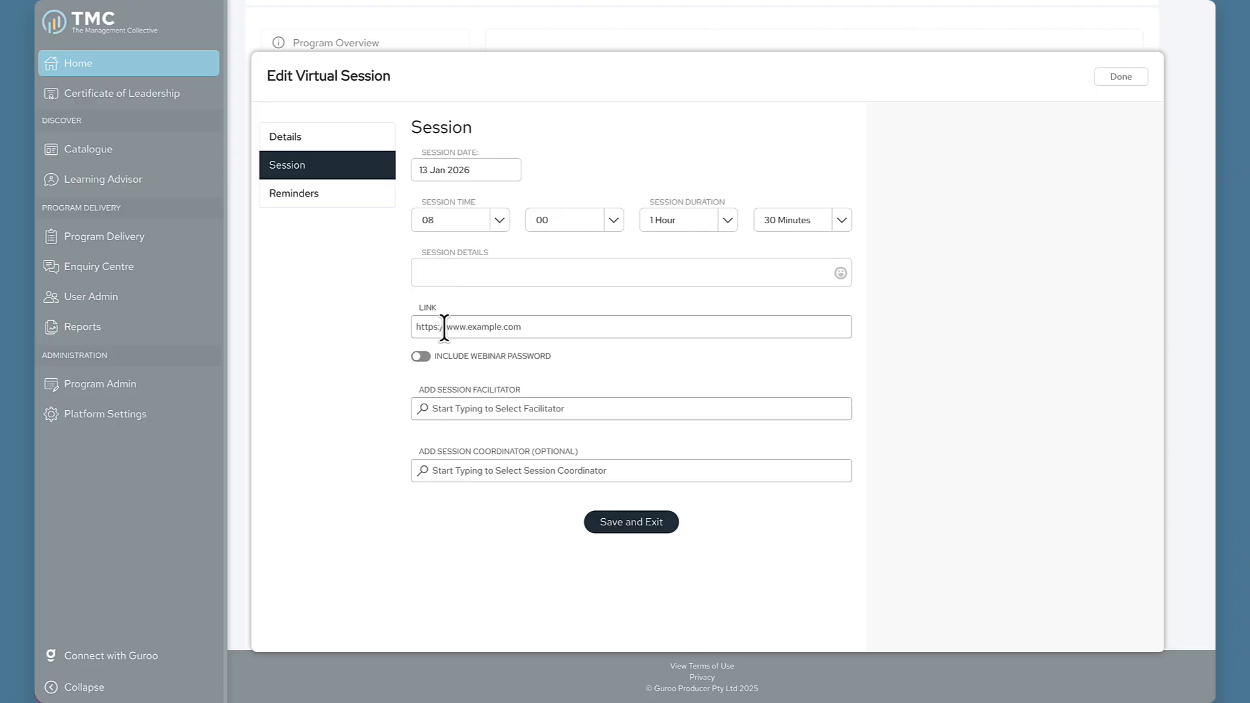
{"action": "left_click", "coordinate": [420, 356]}
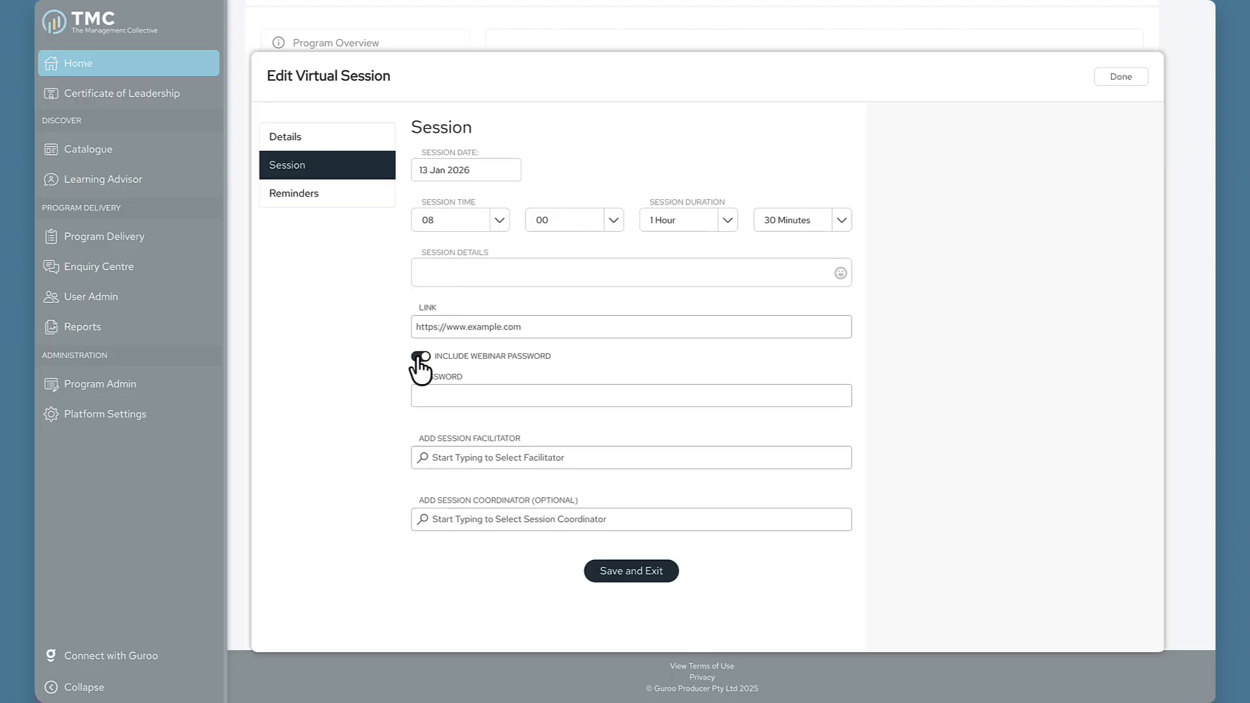
{"action": "left_click", "coordinate": [419, 356]}
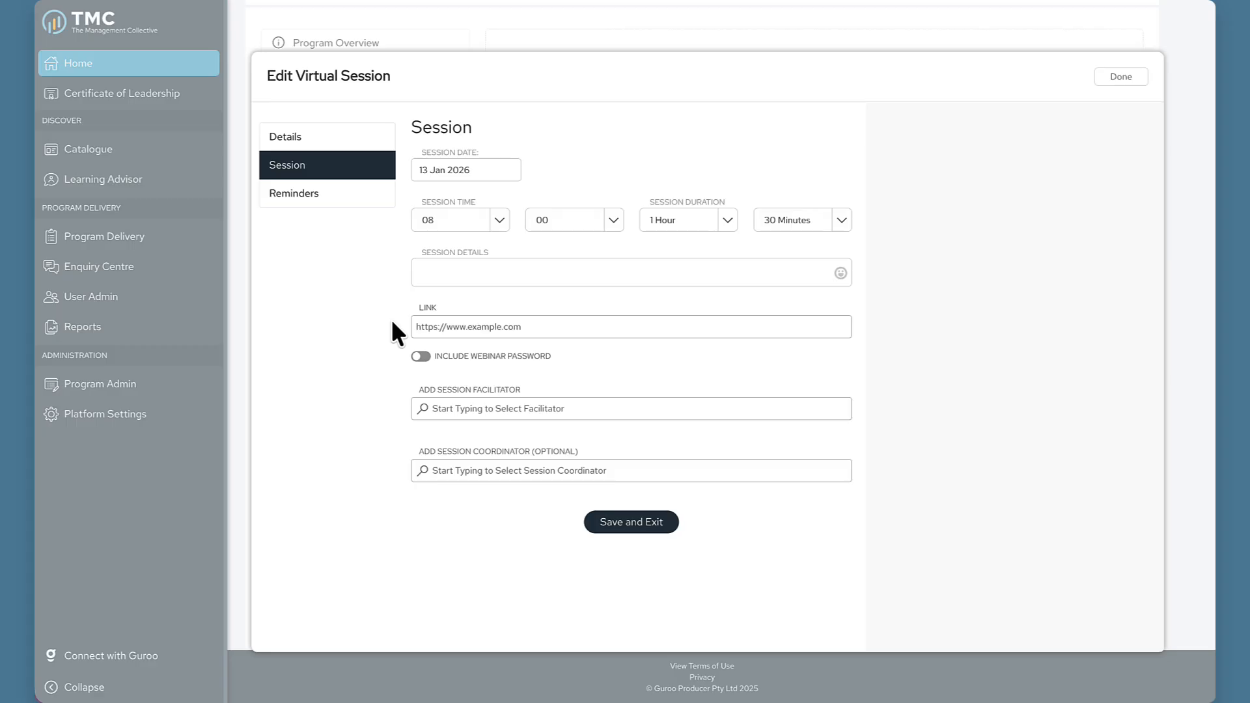
Assign the first suggested facilitator and the first suggested coordinator to the virtual session
{"action": "left_click", "coordinate": [473, 409]}
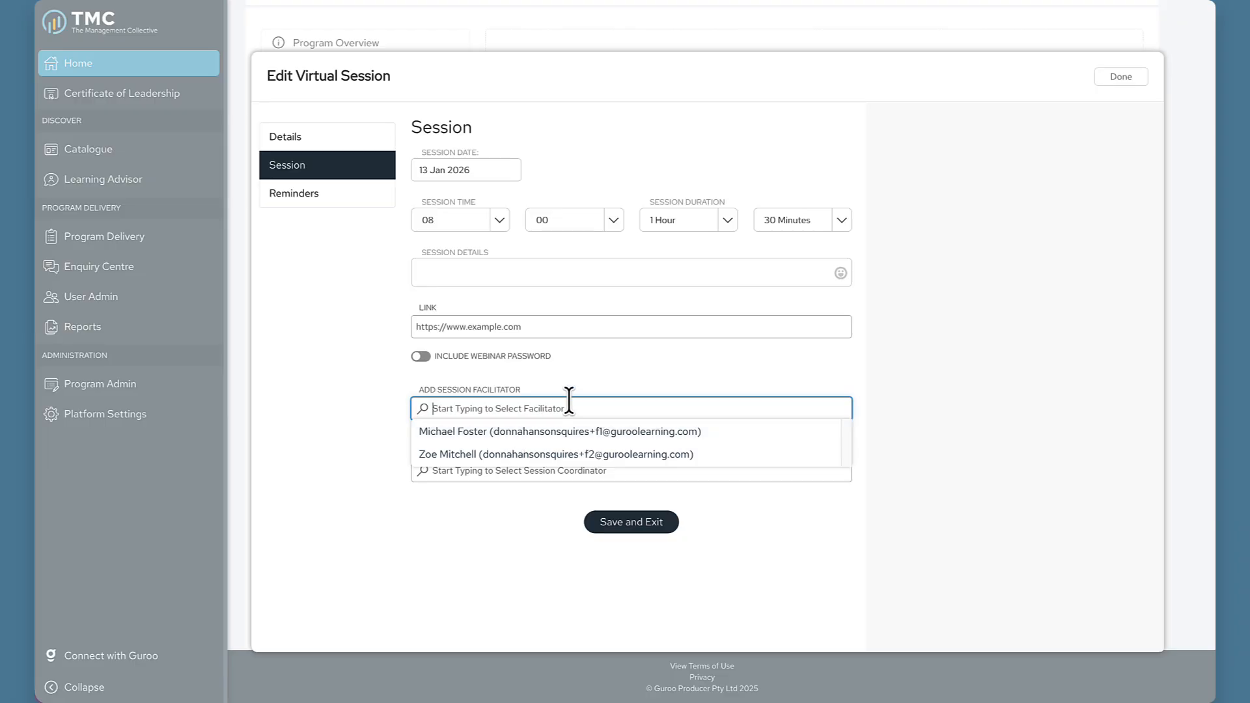
{"action": "left_click", "coordinate": [559, 432]}
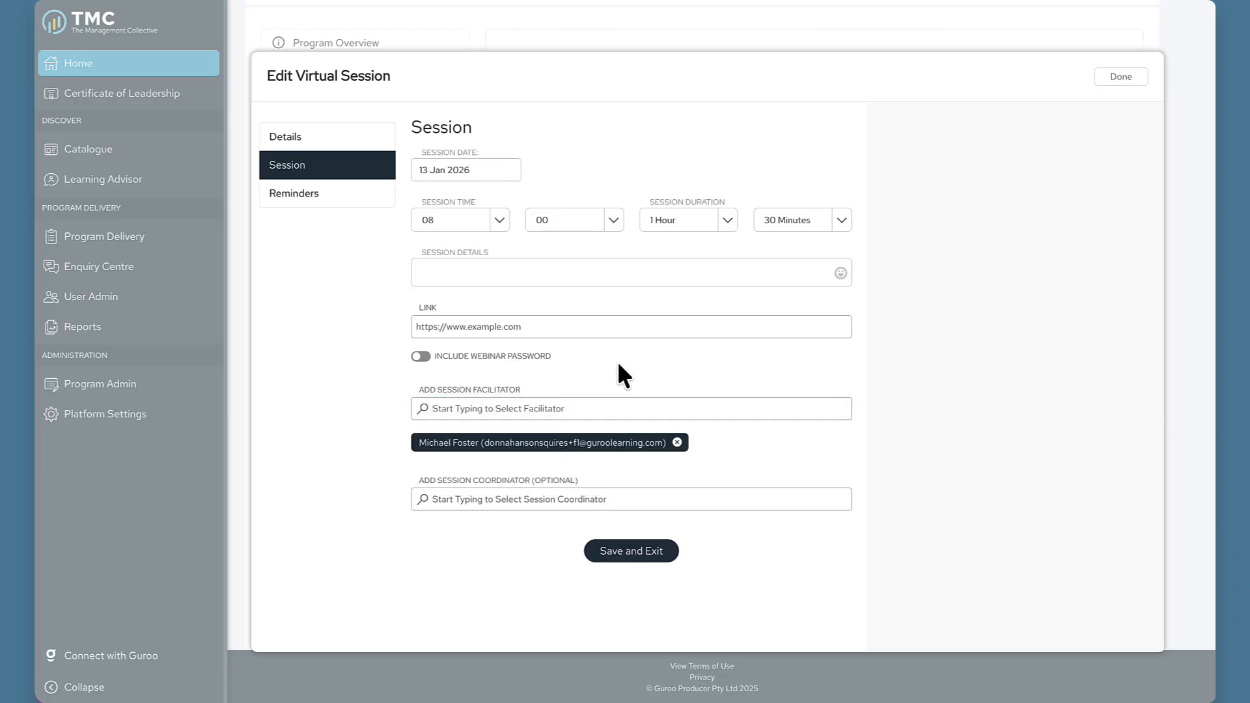
{"action": "left_click", "coordinate": [514, 497]}
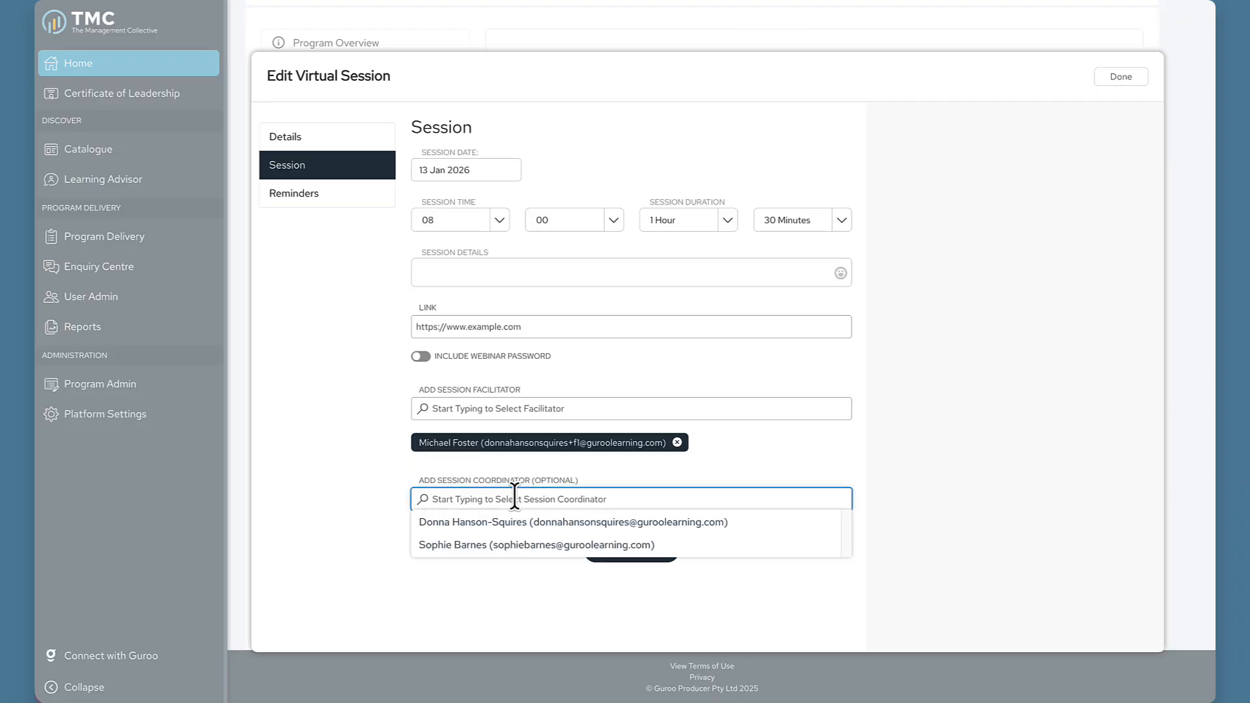
{"action": "left_click", "coordinate": [514, 522]}
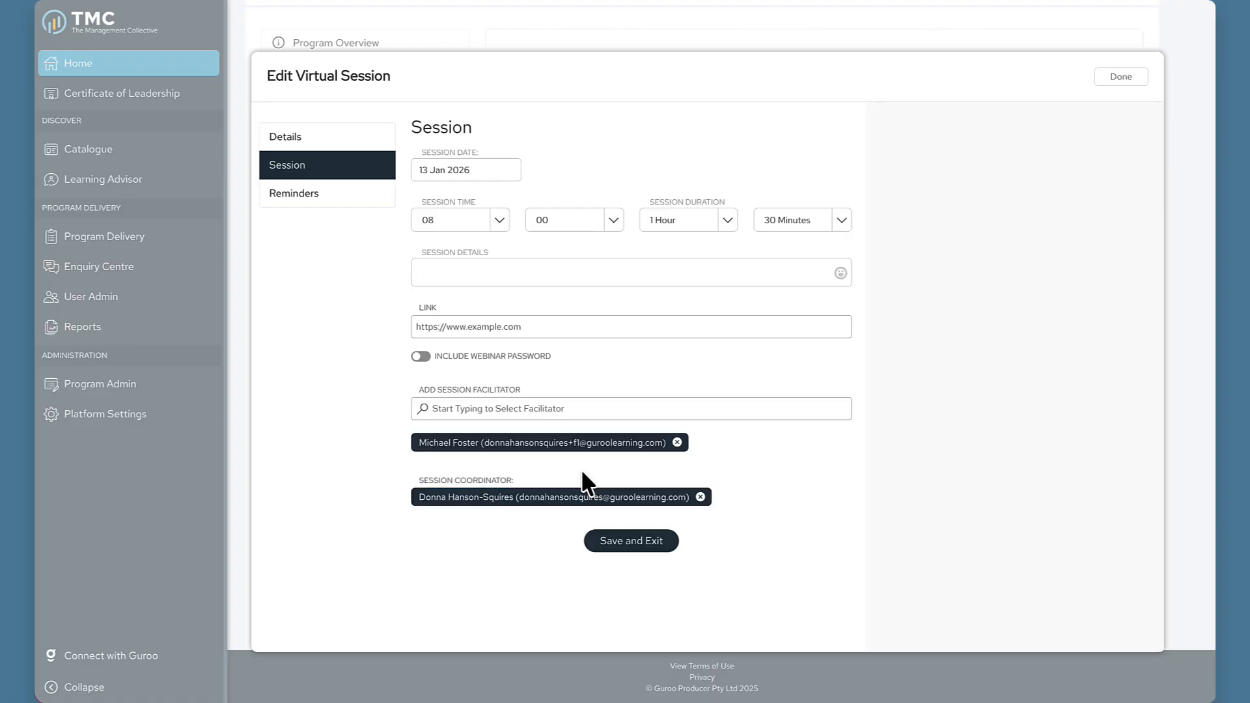
Turn on the upcoming session reminder and add a reminder email sent 24 hours before the session
{"action": "left_click", "coordinate": [343, 195]}
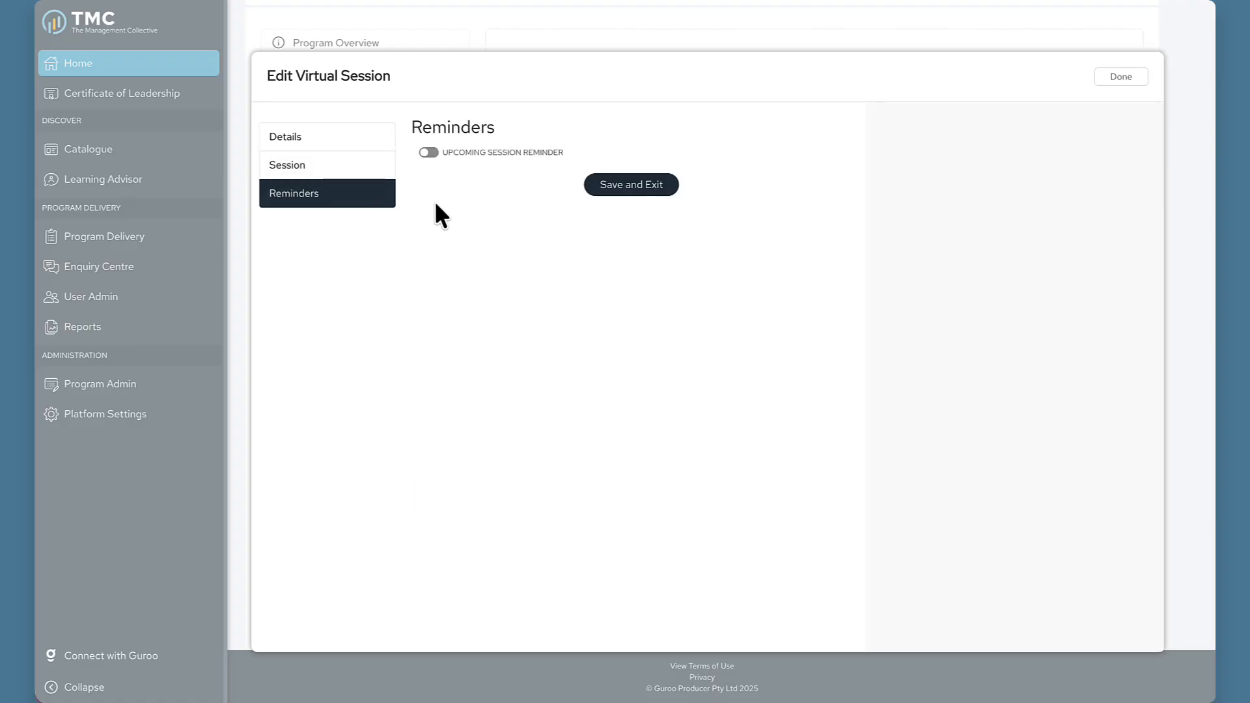
{"action": "left_click", "coordinate": [429, 153]}
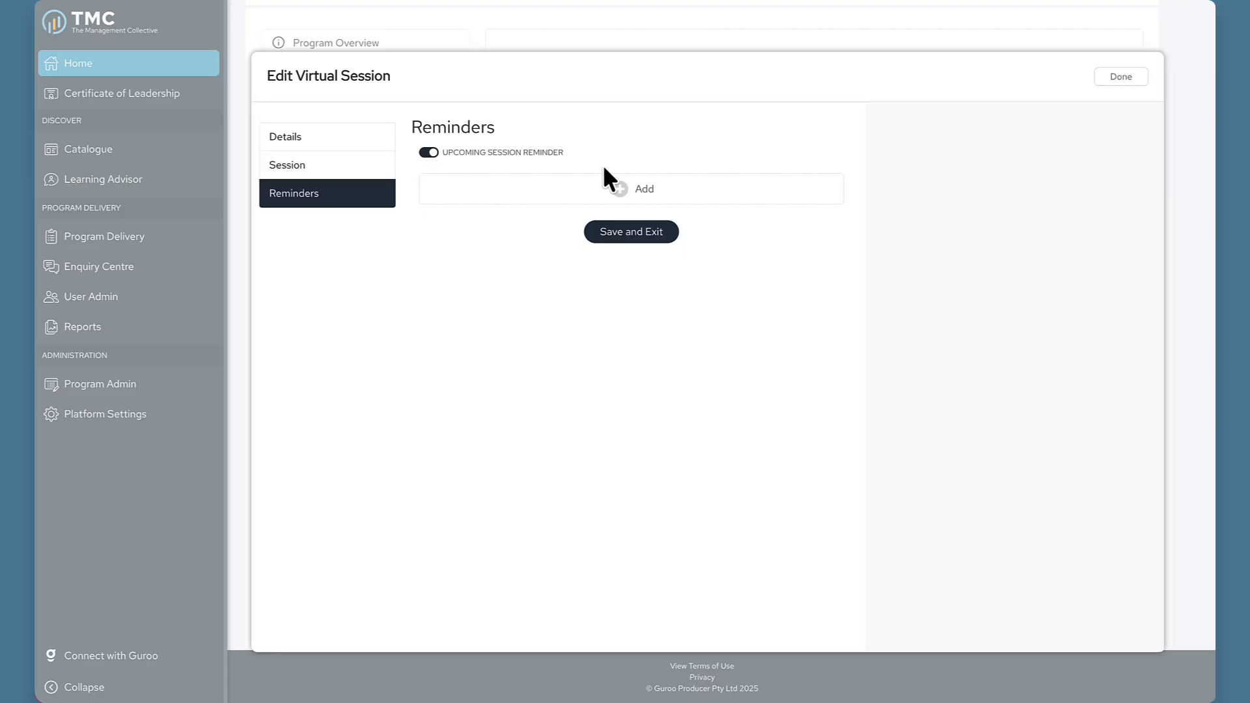
{"action": "left_click", "coordinate": [625, 189]}
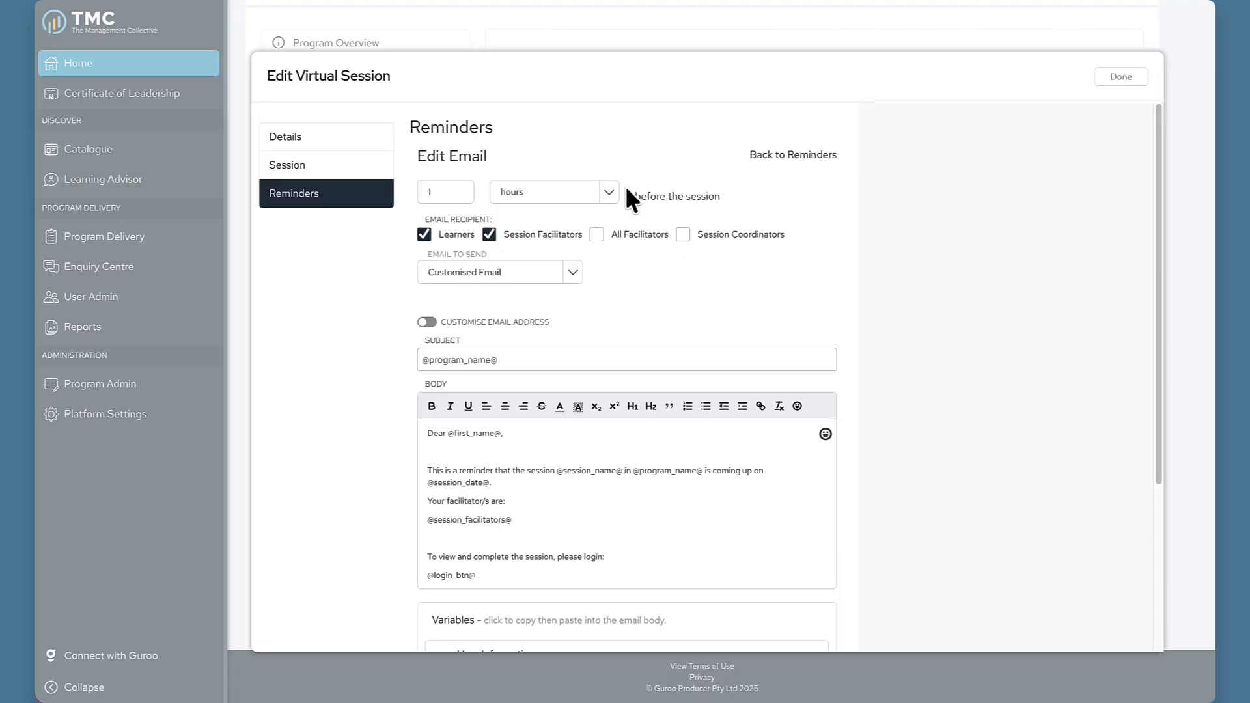
{"action": "left_click", "coordinate": [456, 190]}
{"action": "key", "text": "BackSpace"}
{"action": "type", "text": "24"}
{"action": "left_click", "coordinate": [793, 207]}
Exclude session facilitators from the reminder email's recipients and save the virtual session
{"action": "left_click", "coordinate": [490, 235]}
{"action": "scroll", "coordinate": [577, 503], "scroll_direction": "down", "scroll_amount": 4}
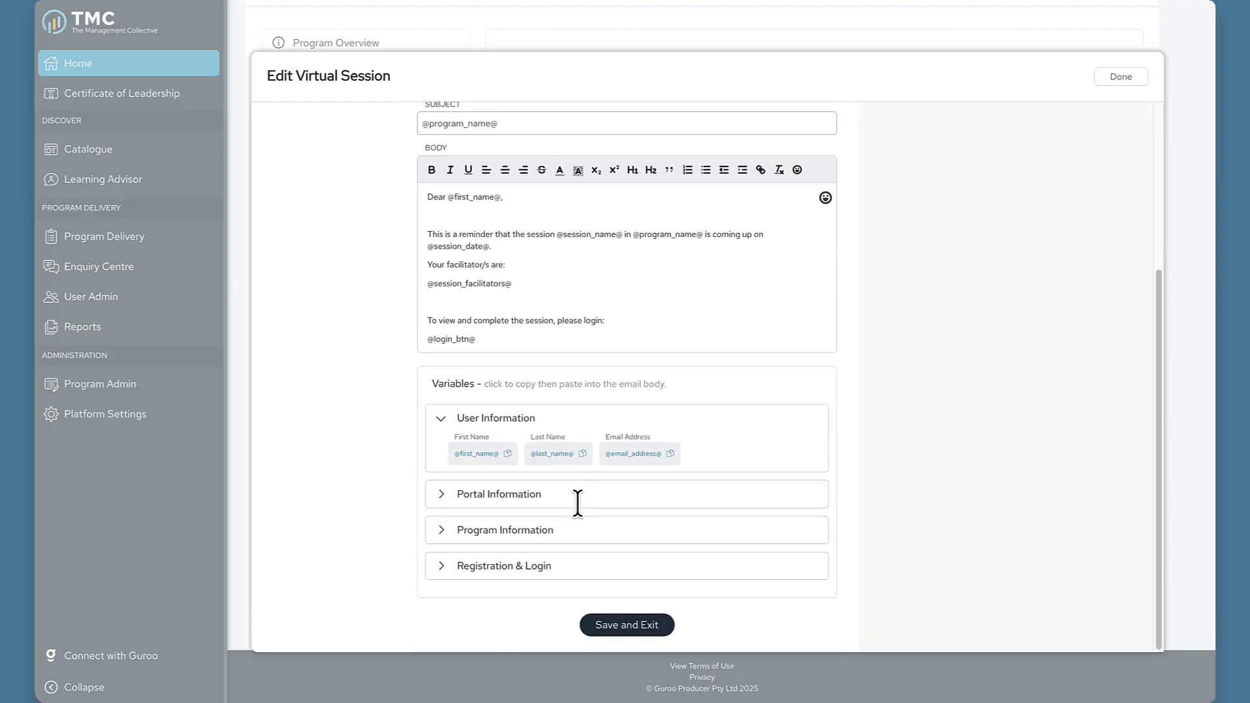
{"action": "left_click", "coordinate": [642, 623]}
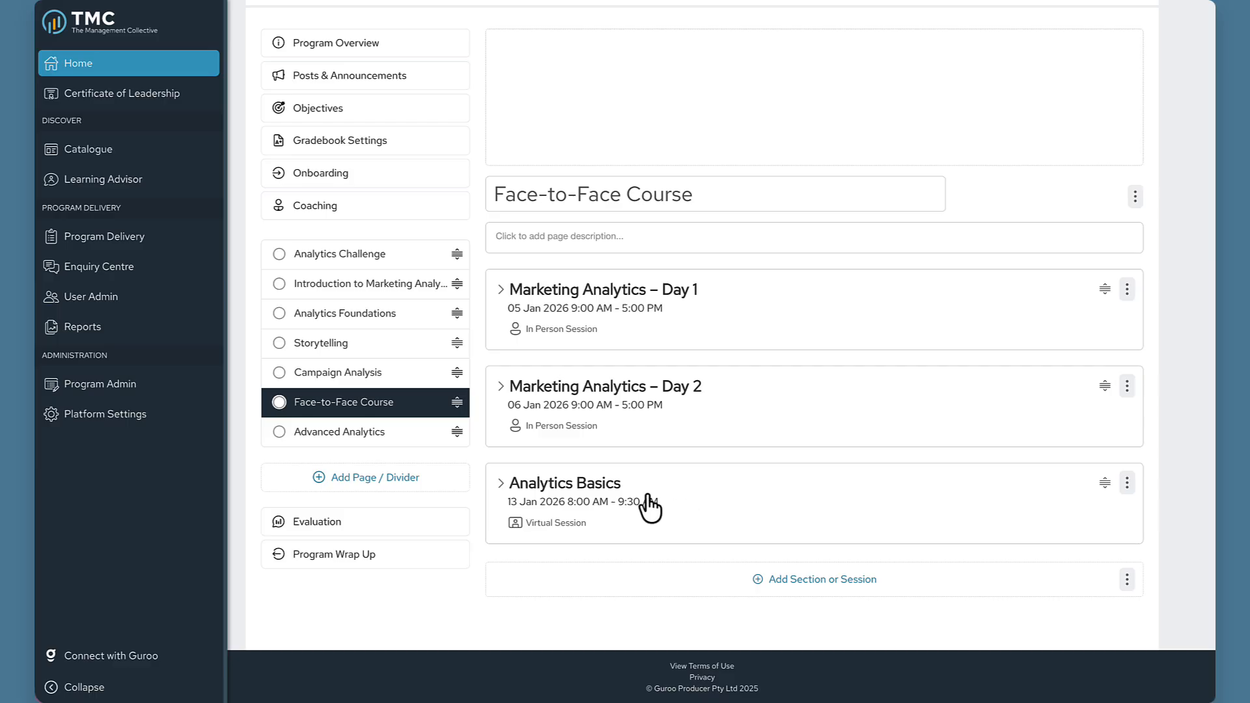
Expand the Analytics Basics session on the Face-to-Face Course page and review its session details
{"action": "left_click", "coordinate": [513, 485]}
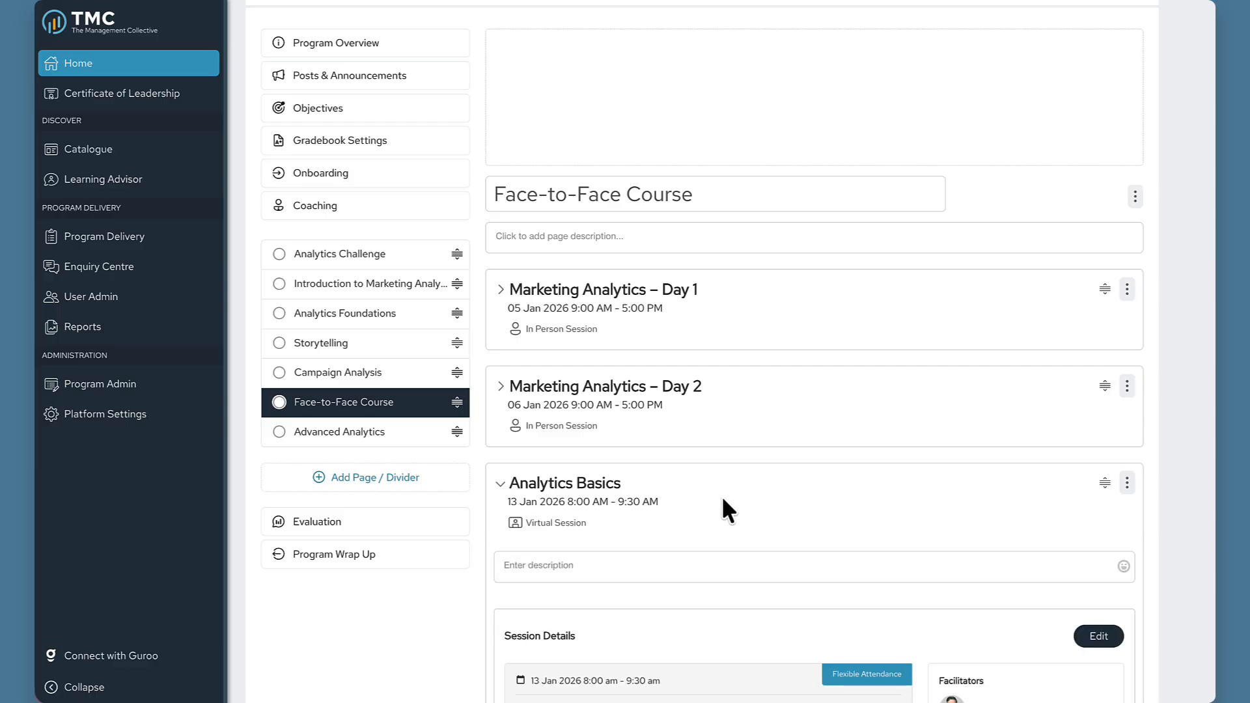
{"action": "scroll", "coordinate": [784, 498], "scroll_direction": "down", "scroll_amount": 2}
{"action": "scroll", "coordinate": [784, 499], "scroll_direction": "down", "scroll_amount": 2}
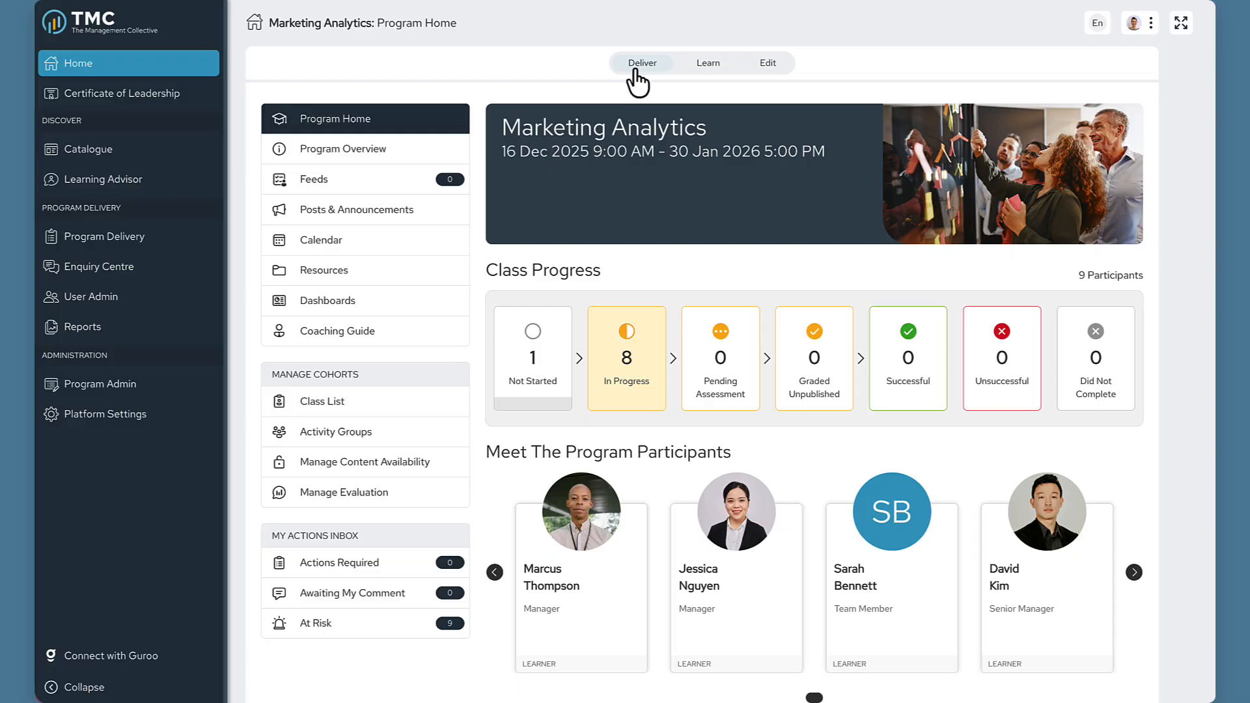
Open the program's calendar in the delivery view and look through the scheduled sessions, including Analytics Basics
{"action": "left_click", "coordinate": [363, 242]}
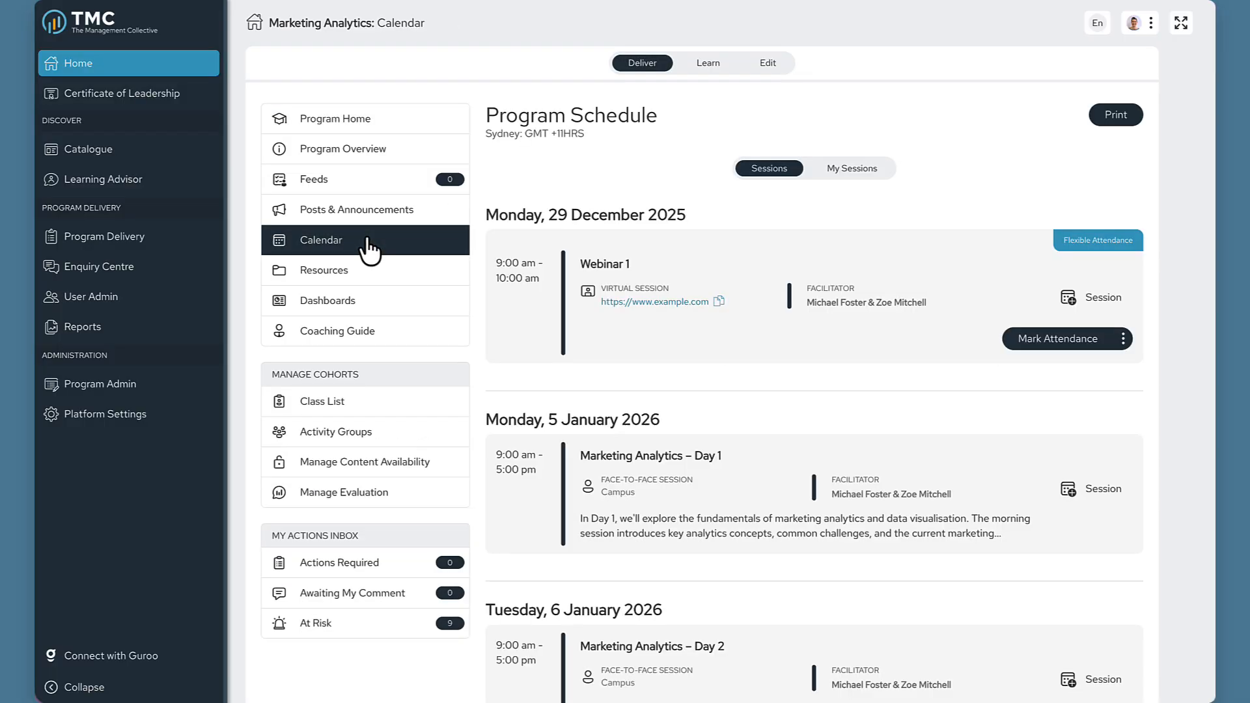
{"action": "scroll", "coordinate": [874, 414], "scroll_direction": "down", "scroll_amount": 2}
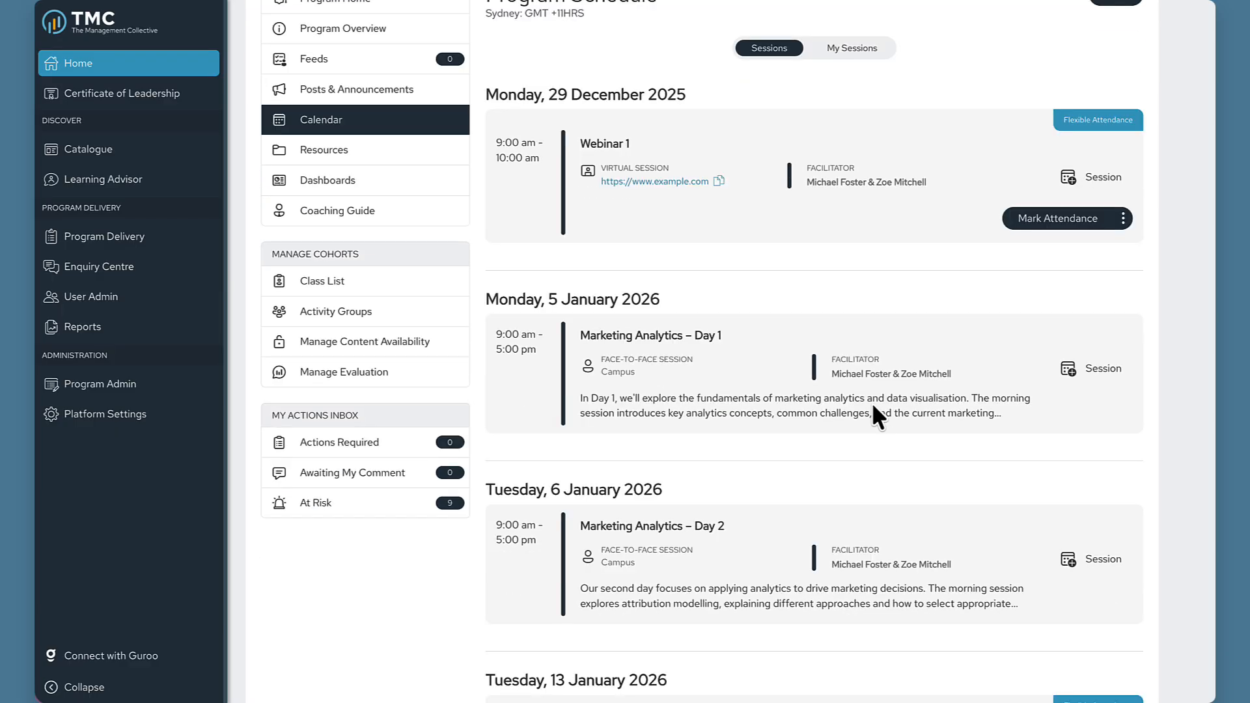
{"action": "scroll", "coordinate": [872, 406], "scroll_direction": "down", "scroll_amount": 3}
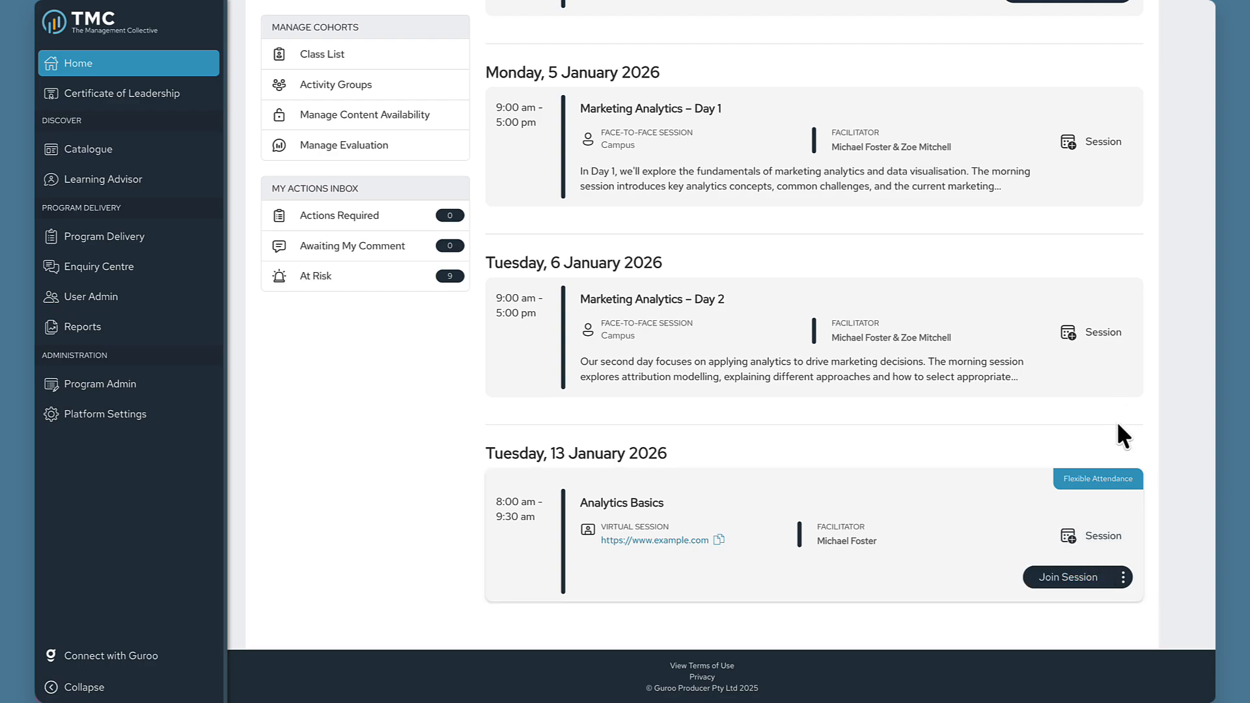
{"action": "scroll", "coordinate": [1121, 403], "scroll_direction": "up", "scroll_amount": 5}
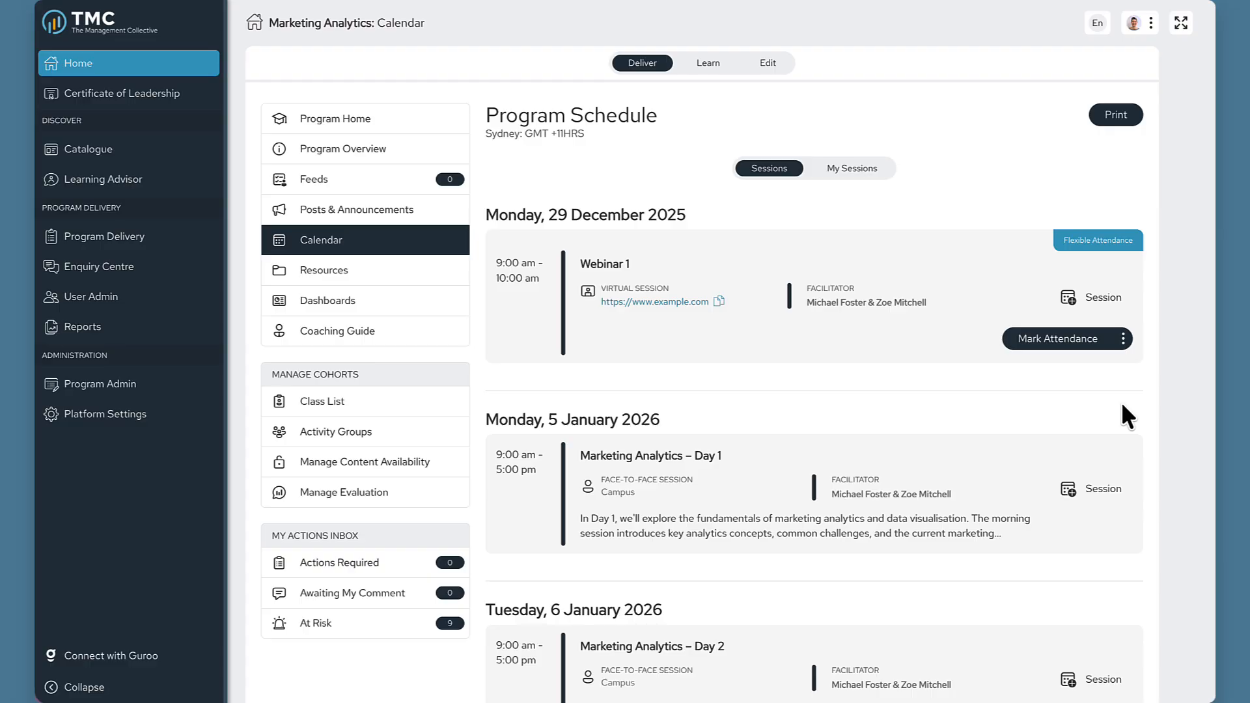
Mark the first four pending learners as attended for Webinar 1
{"action": "left_click", "coordinate": [1104, 343]}
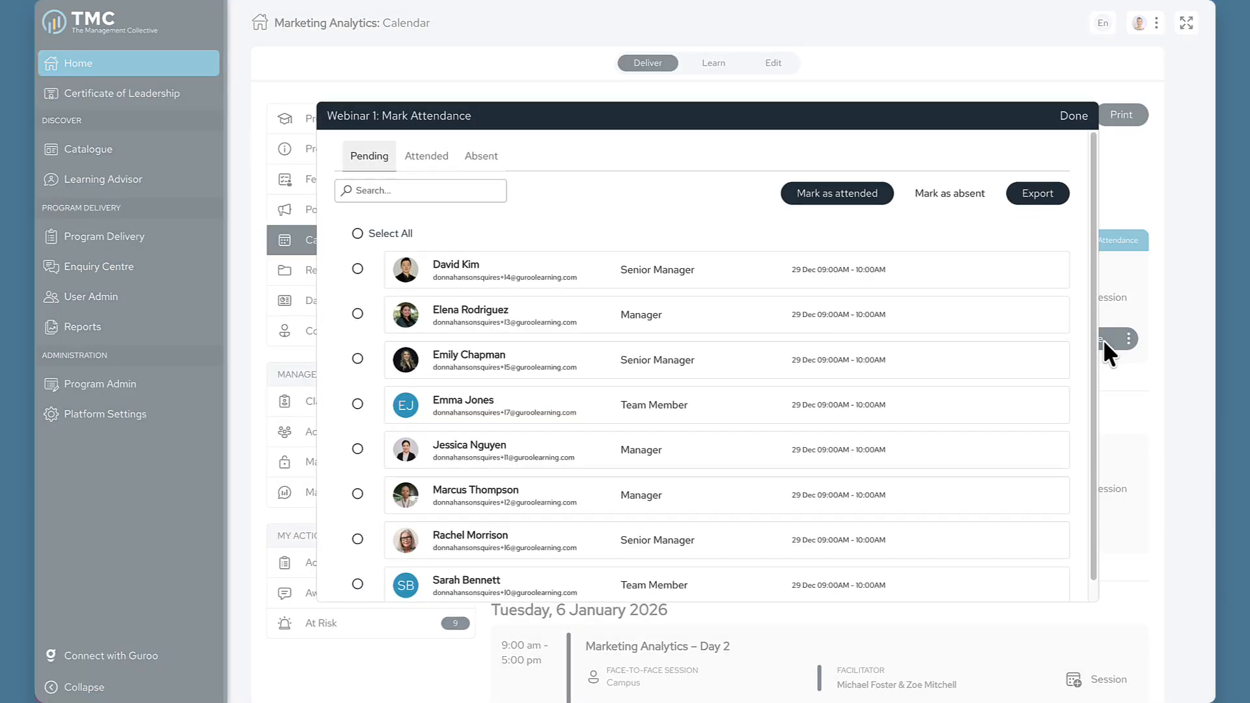
{"action": "left_click", "coordinate": [357, 269]}
{"action": "left_click", "coordinate": [357, 313]}
{"action": "left_click", "coordinate": [357, 358]}
{"action": "left_click", "coordinate": [357, 403]}
{"action": "left_click", "coordinate": [857, 202]}
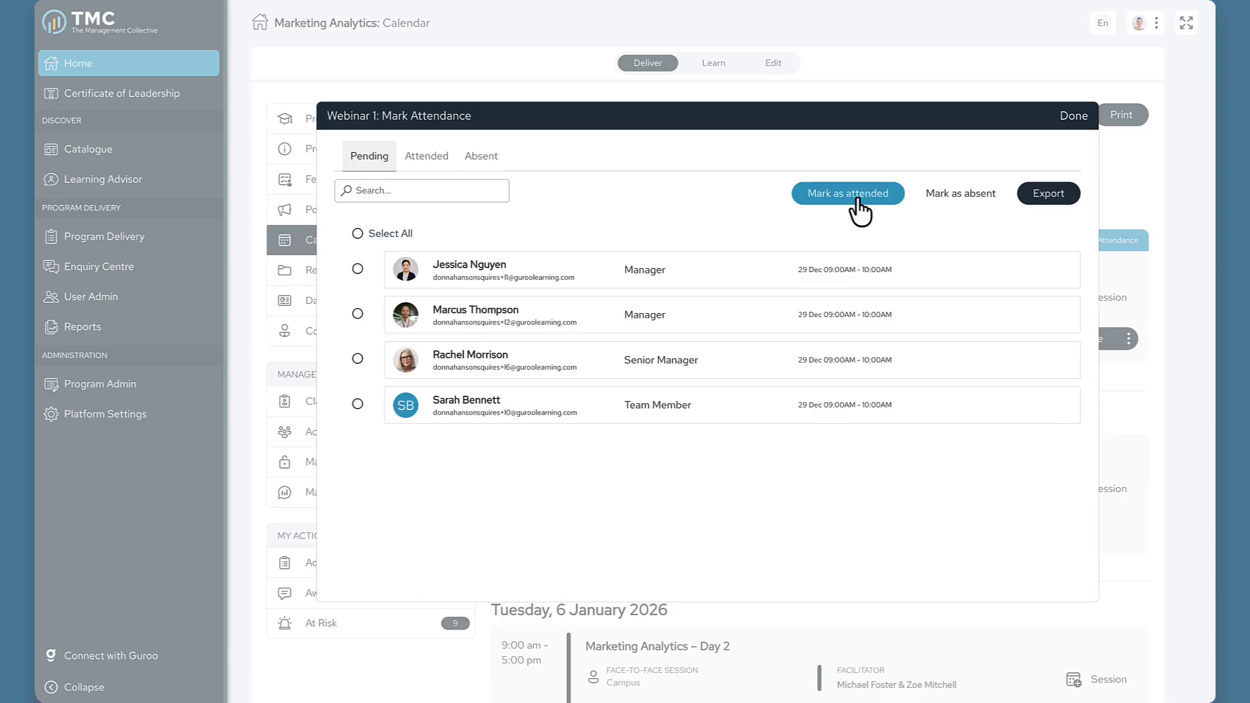
Check Webinar 1's attended and absent lists, then close the attendance window
{"action": "left_click", "coordinate": [426, 160]}
{"action": "left_click", "coordinate": [483, 168]}
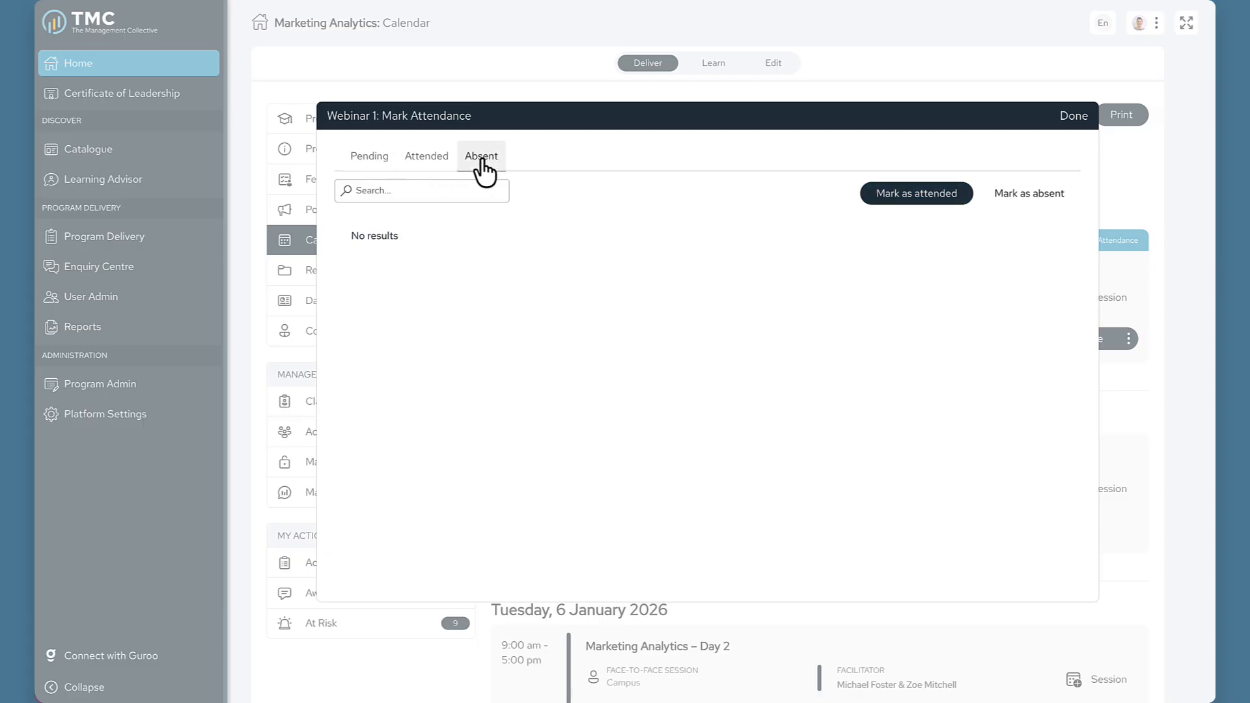
{"action": "left_click", "coordinate": [441, 163]}
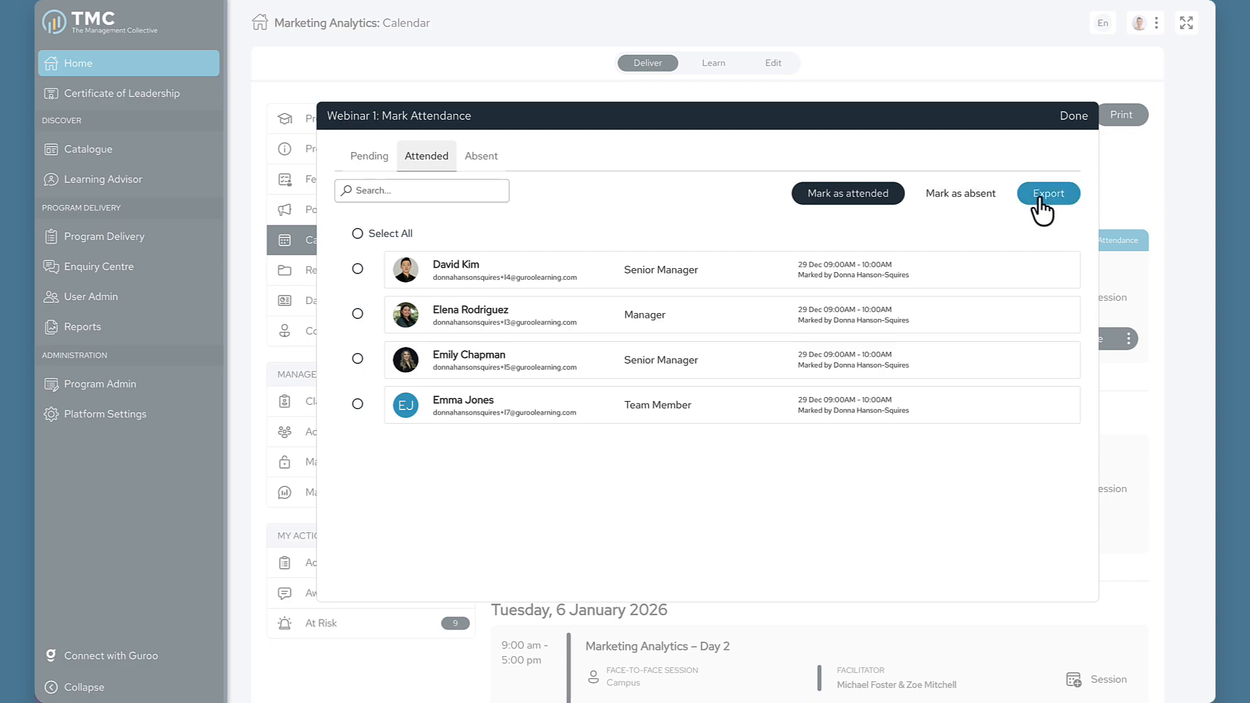
{"action": "left_click", "coordinate": [1072, 120]}
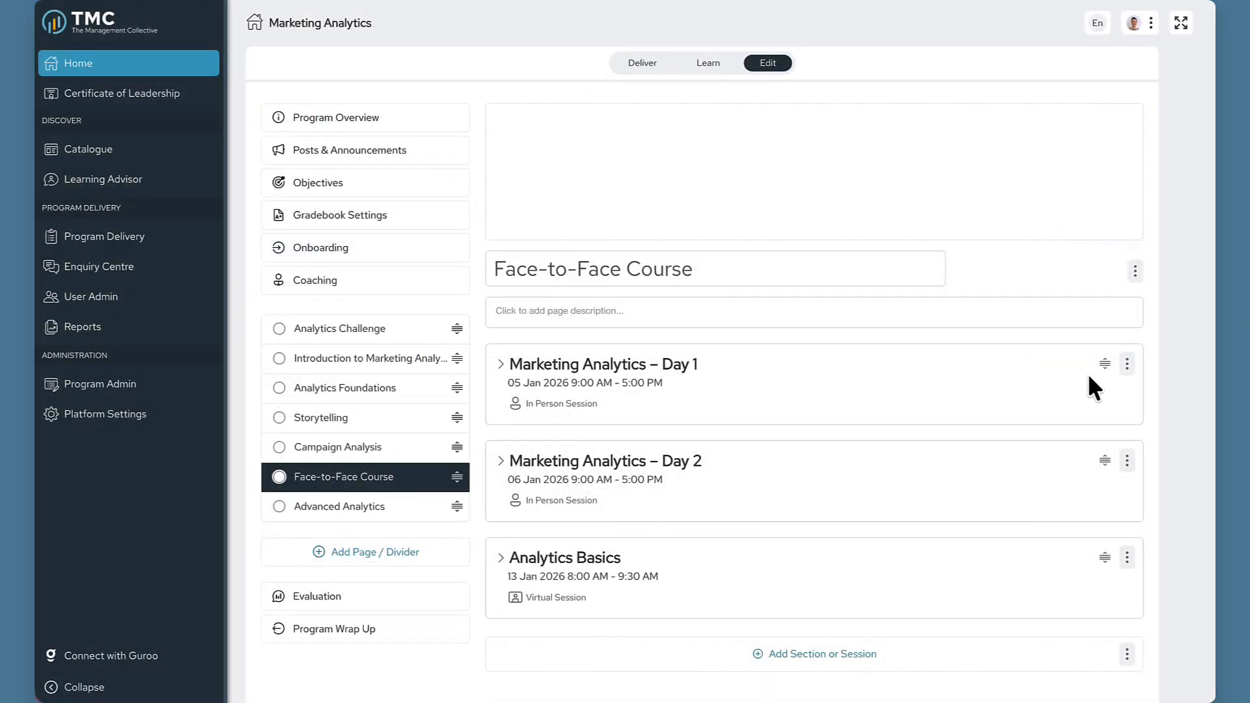
Open the Marketing Analytics – Day 1 in-person session for editing and view its schedule and location settings
{"action": "left_click", "coordinate": [1126, 364]}
{"action": "left_click", "coordinate": [1101, 410]}
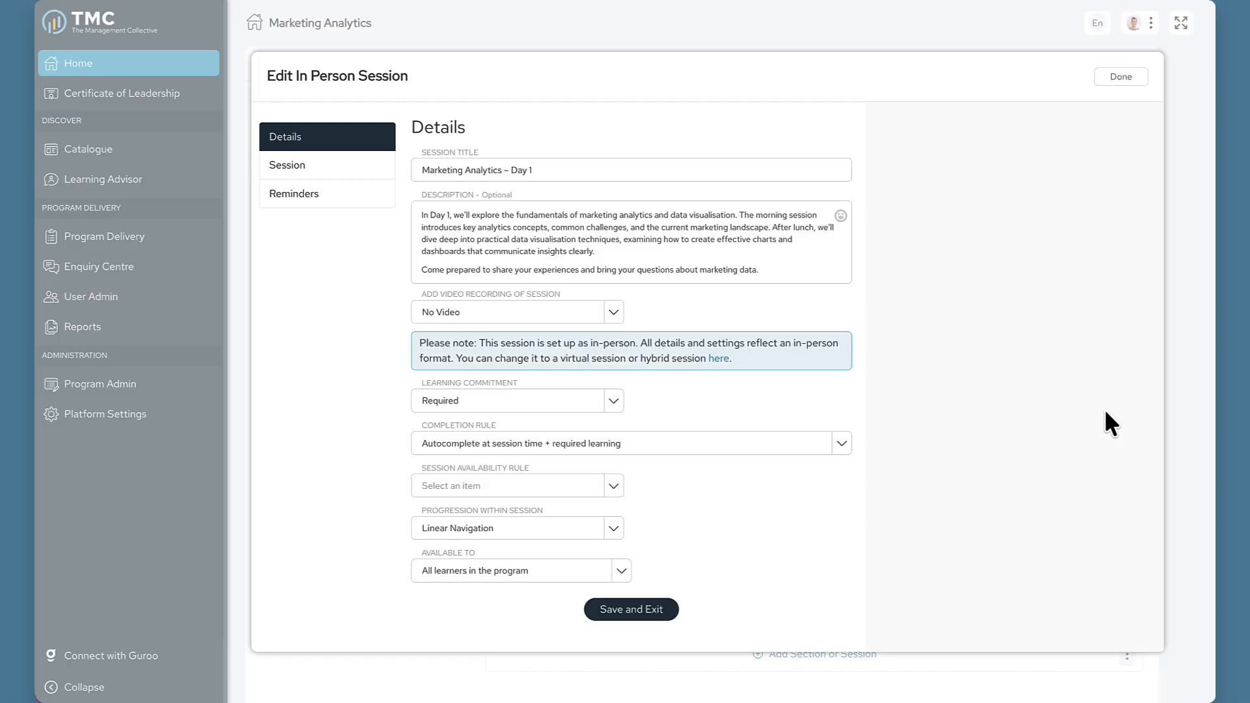
{"action": "left_click", "coordinate": [321, 171]}
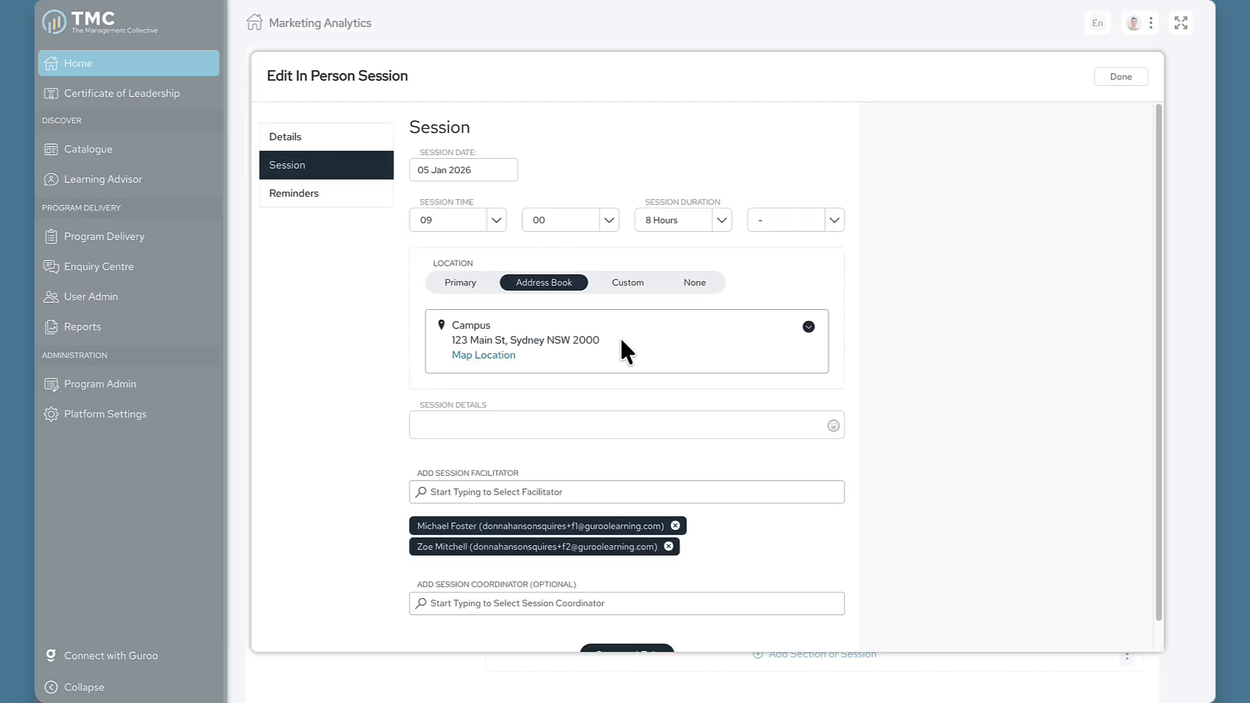